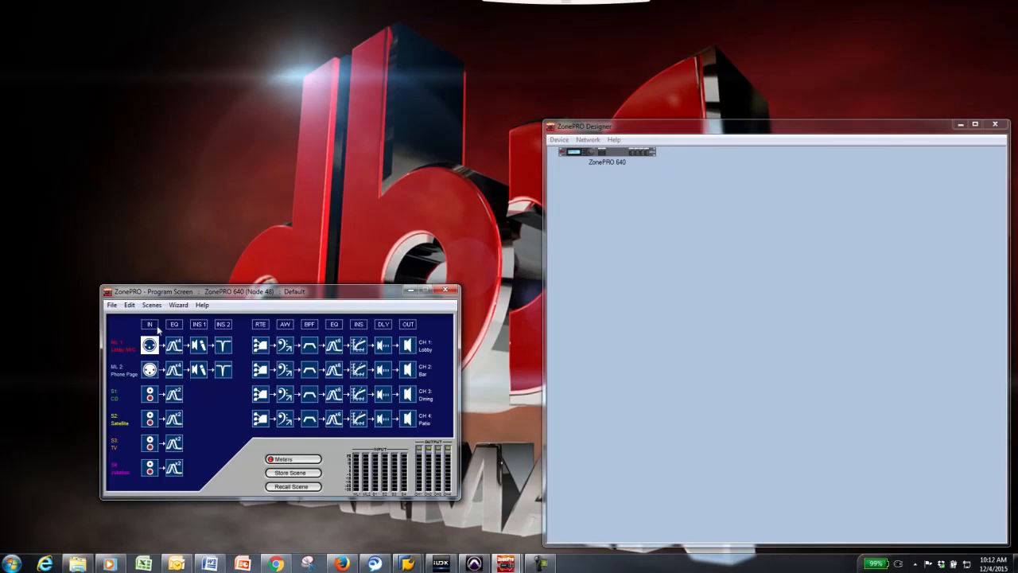
# Review the input settings of the CD source and the Lobby MIC
pyautogui.doubleClick(149, 394)
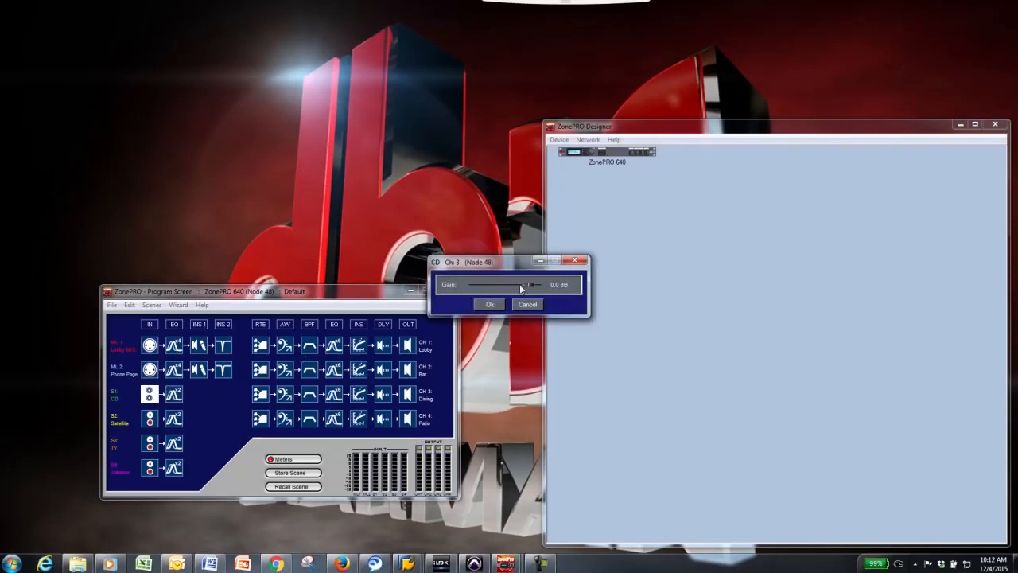
pyautogui.click(489, 305)
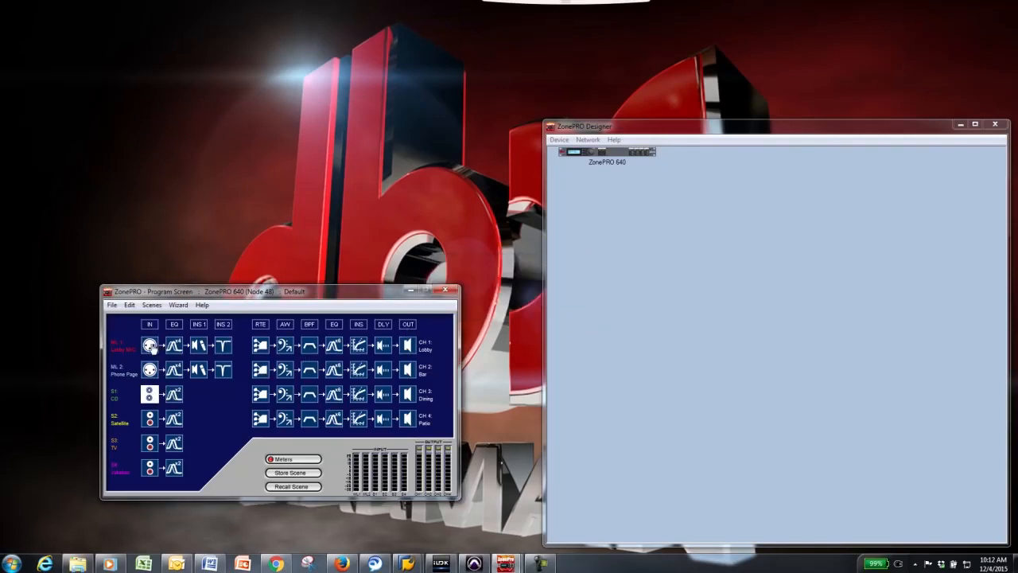
pyautogui.doubleClick(150, 345)
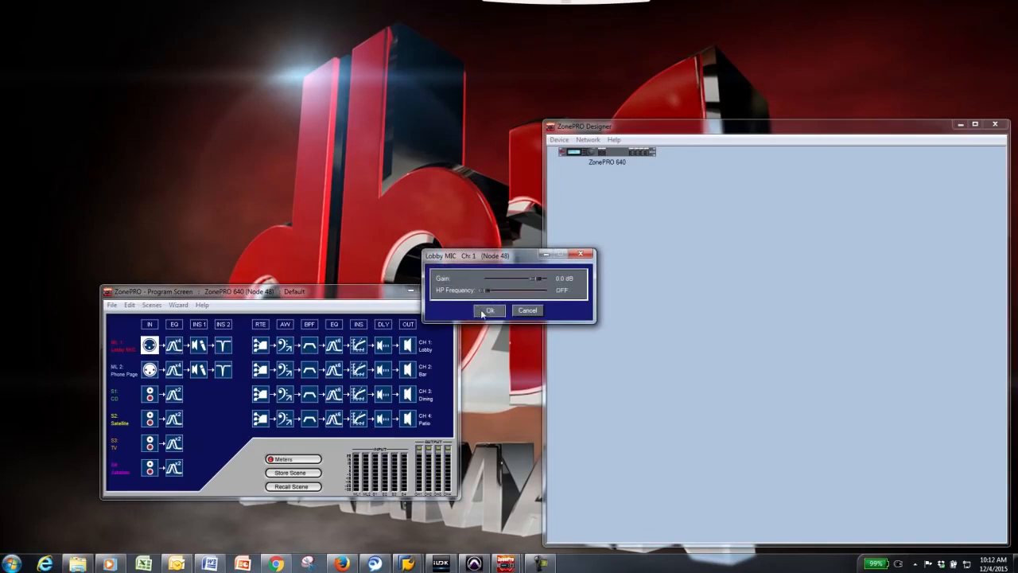
pyautogui.click(489, 310)
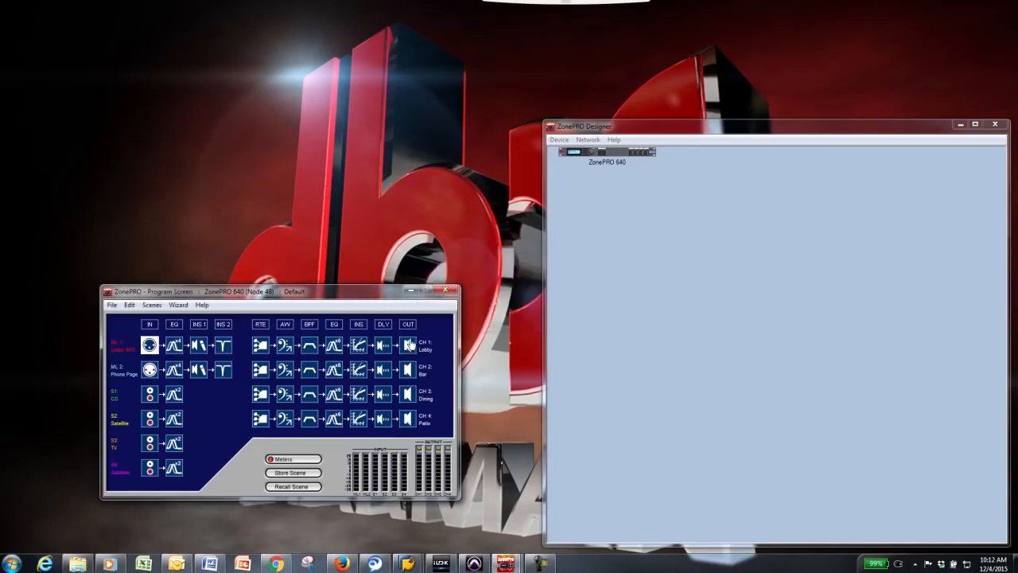
# Review the parametric EQ settings of the Lobby MIC and CD inputs
pyautogui.doubleClick(173, 345)
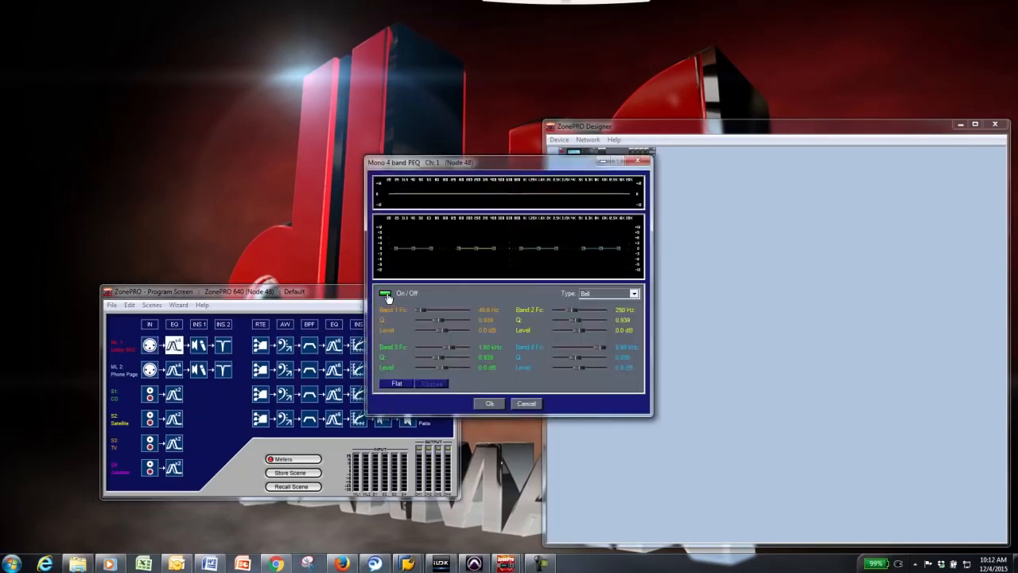
pyautogui.click(476, 404)
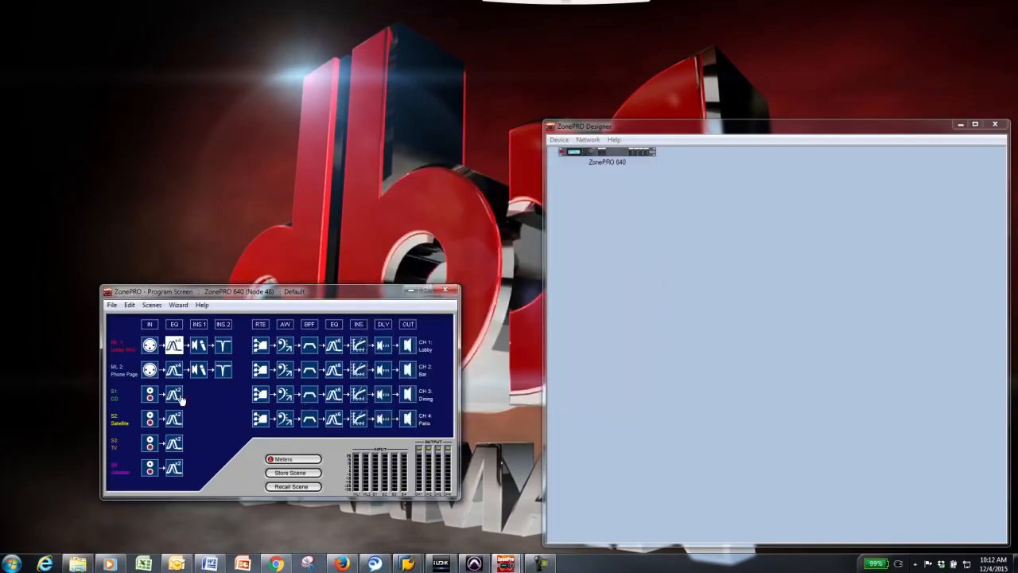
pyautogui.doubleClick(173, 395)
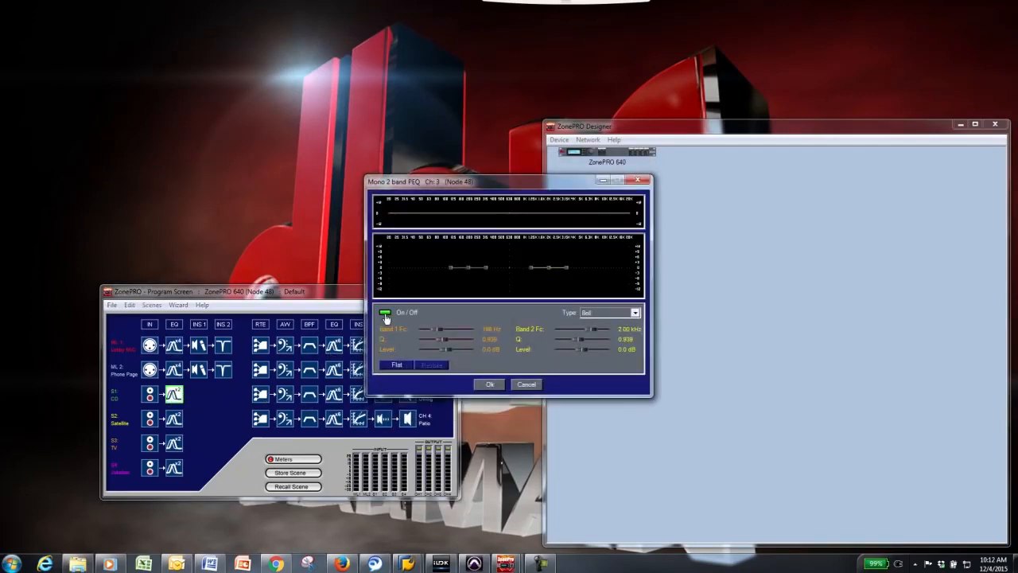
pyautogui.click(482, 385)
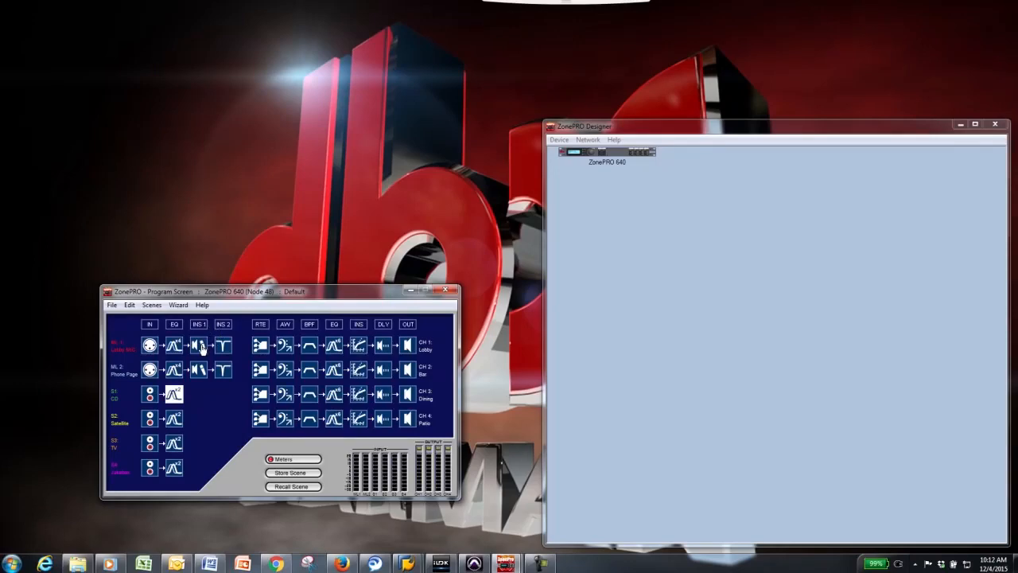
# Review the Lobby MIC's two insert processors, the 12-band AFS and the notch filter
pyautogui.doubleClick(199, 346)
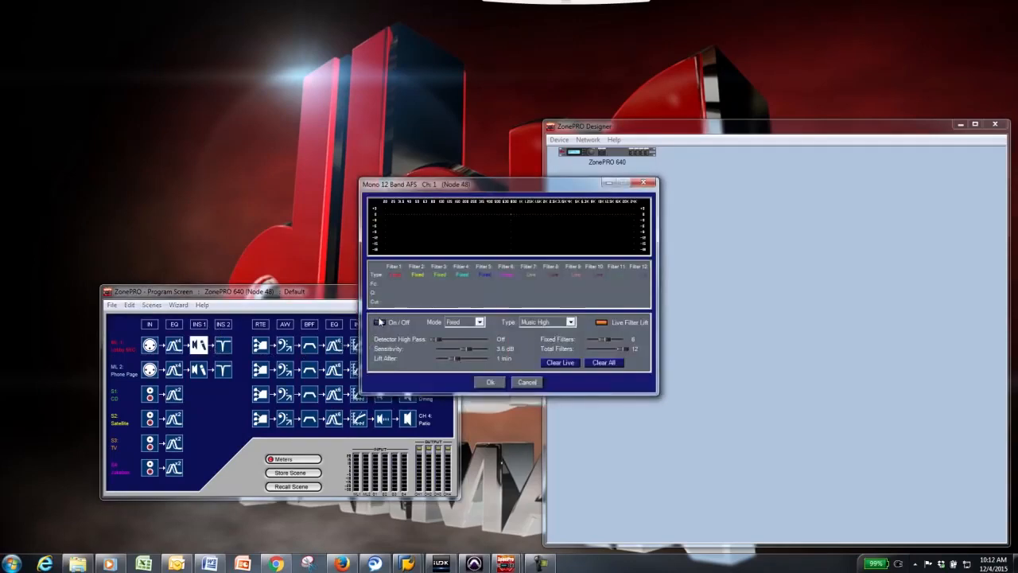
pyautogui.click(490, 382)
pyautogui.doubleClick(223, 345)
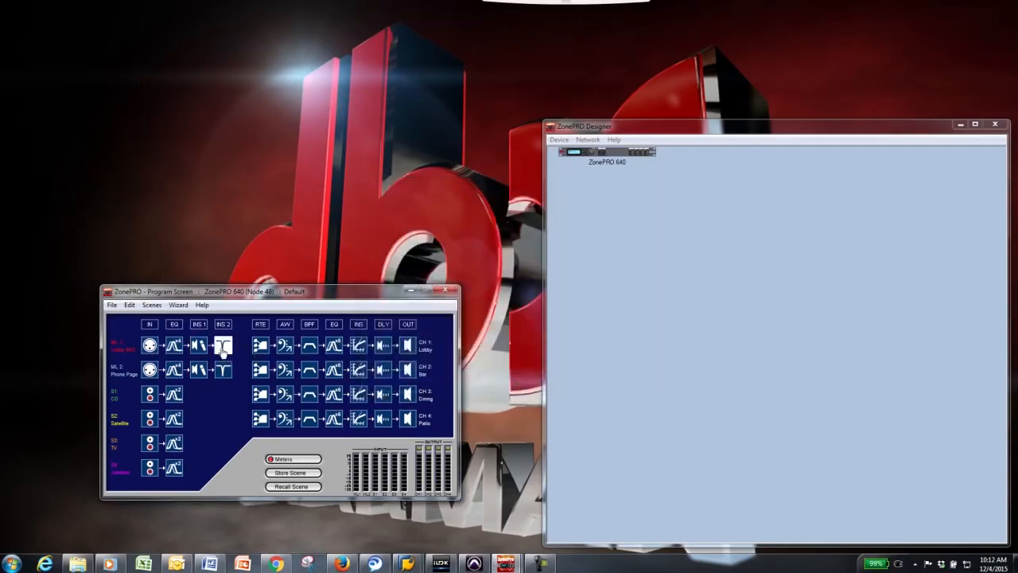
pyautogui.click(486, 396)
pyautogui.click(179, 306)
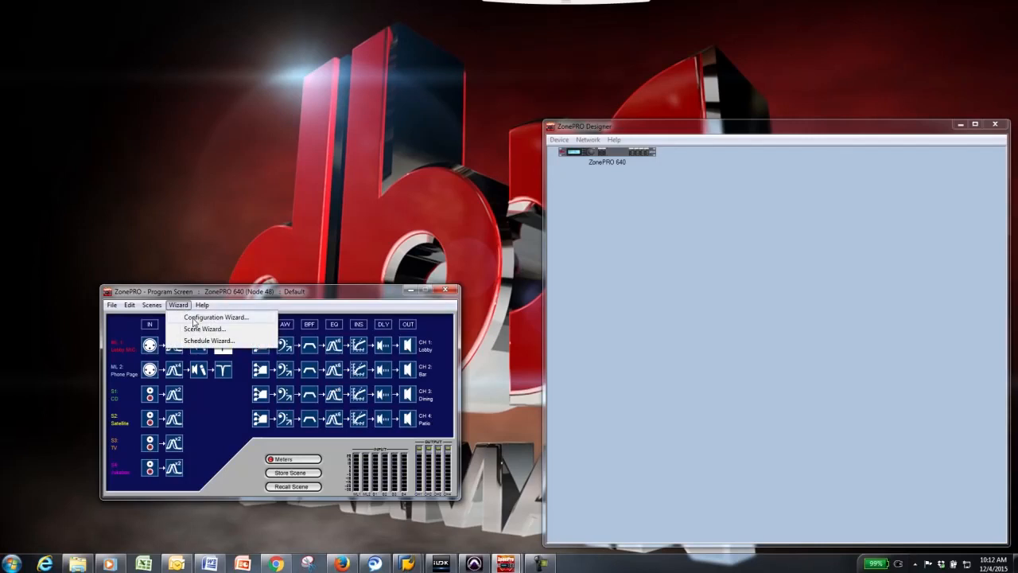
pyautogui.click(229, 409)
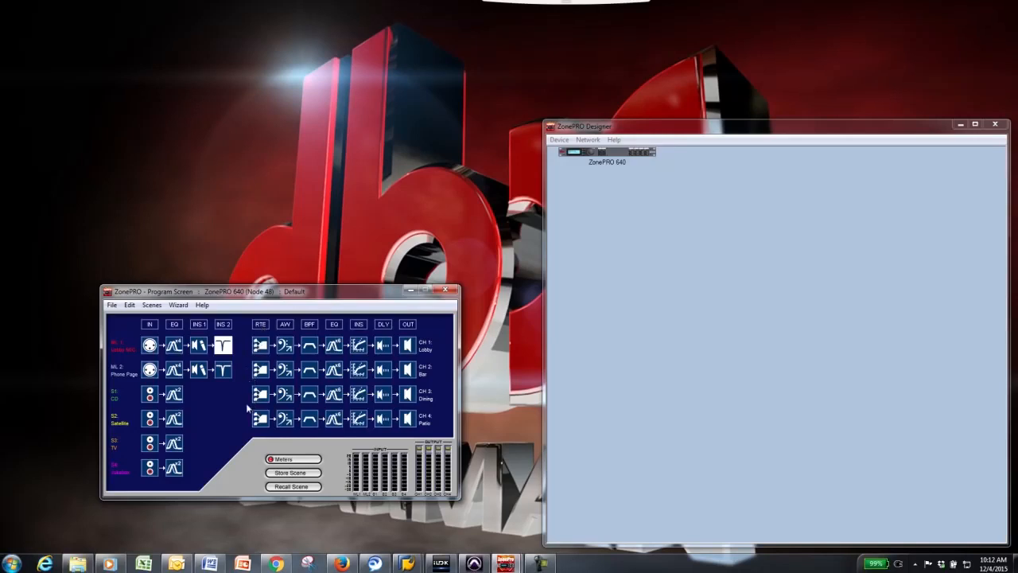
# Examine the source, page and priority options in the router of the Lobby output channel
pyautogui.click(261, 351)
pyautogui.doubleClick(260, 346)
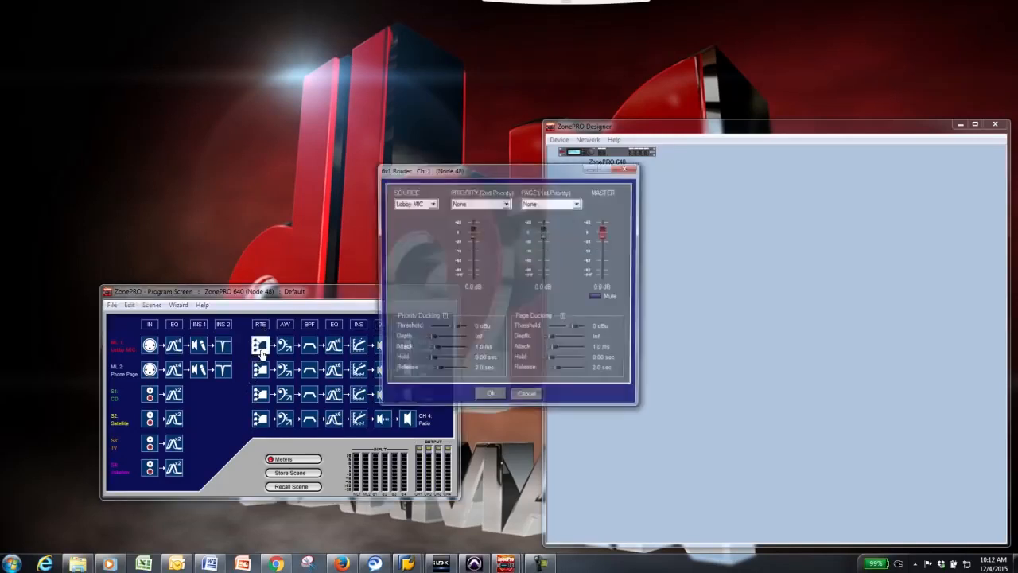
pyautogui.click(431, 204)
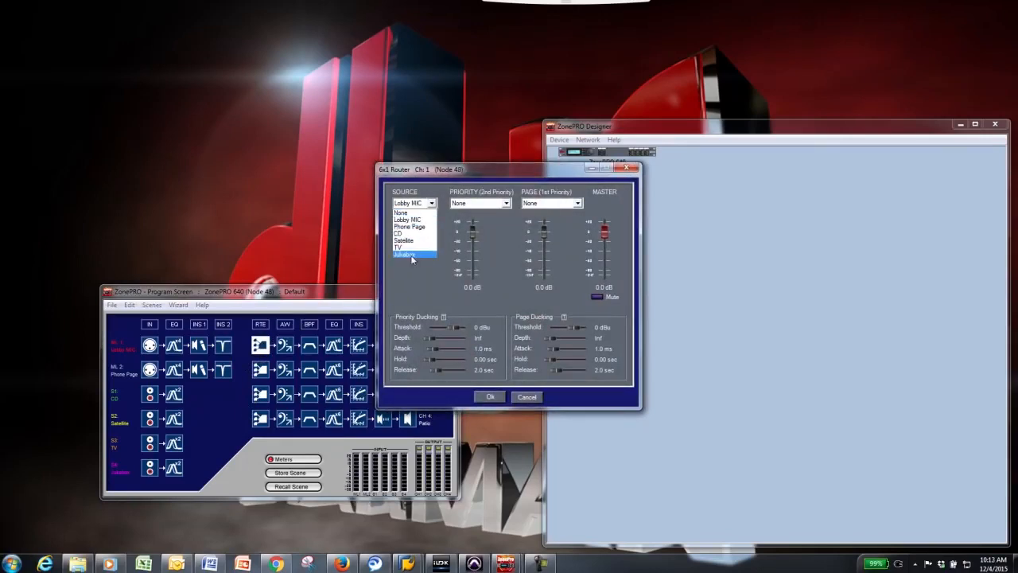
pyautogui.click(511, 230)
pyautogui.click(575, 204)
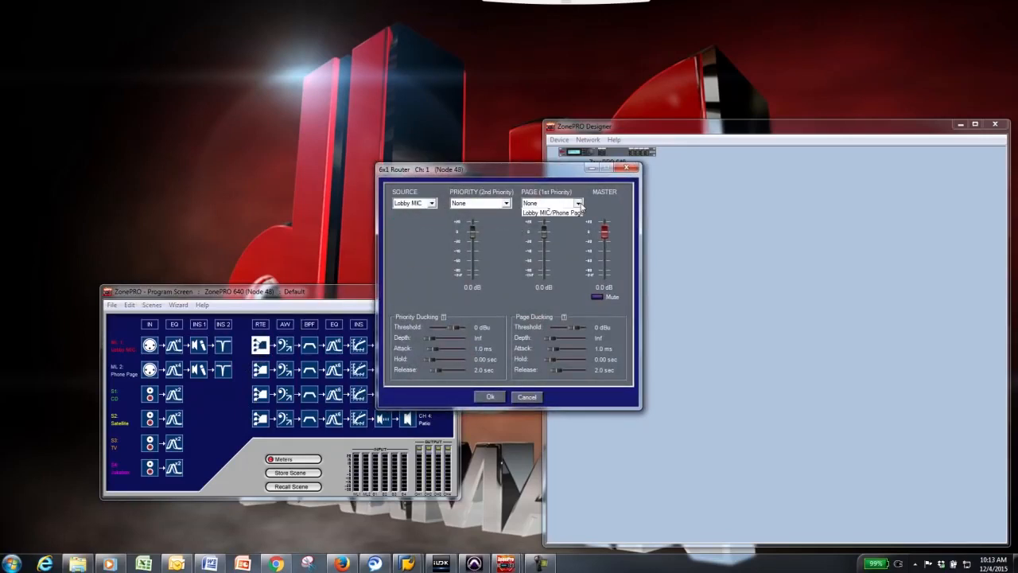
pyautogui.click(518, 210)
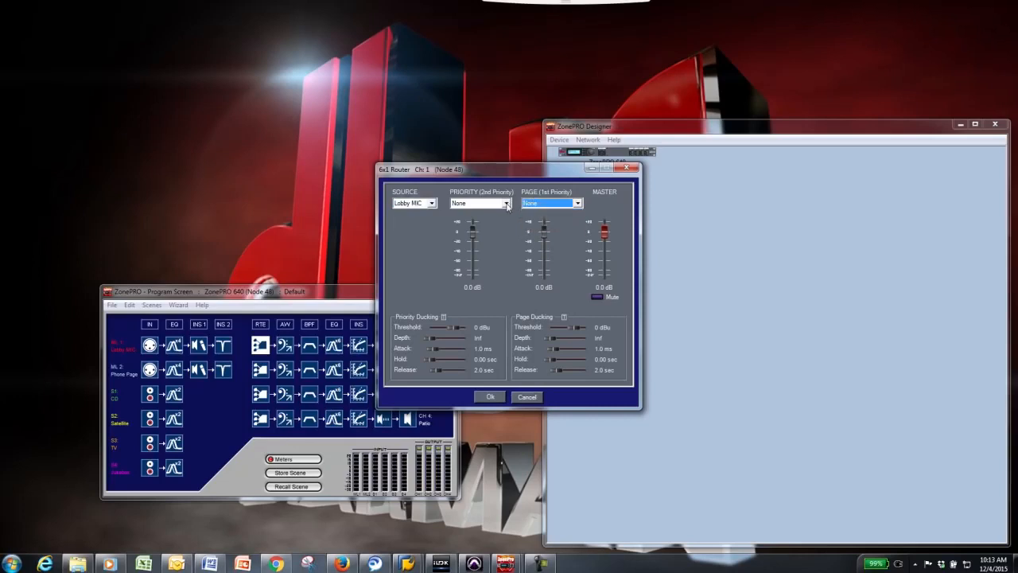
pyautogui.click(506, 204)
pyautogui.click(482, 273)
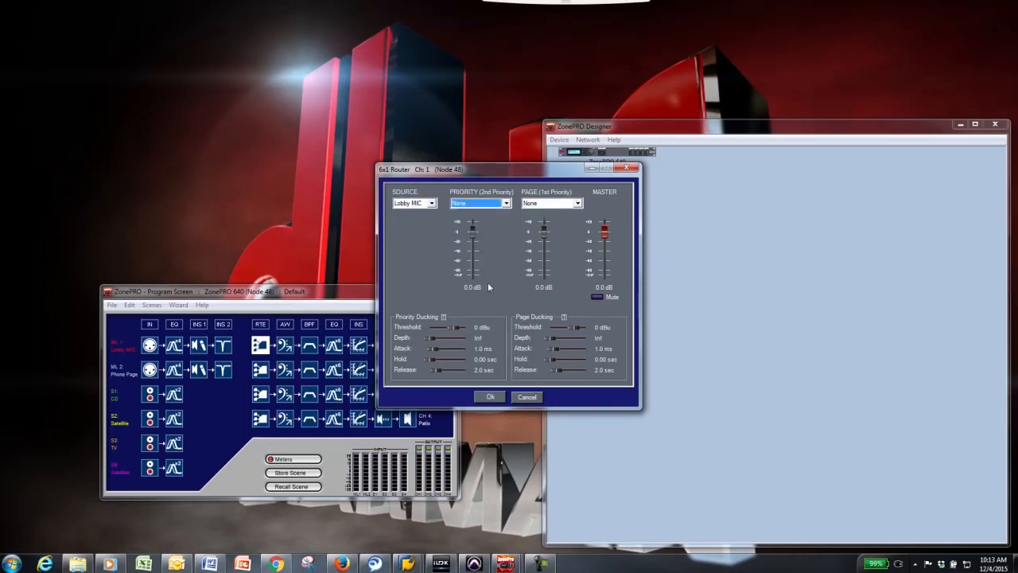
pyautogui.click(490, 396)
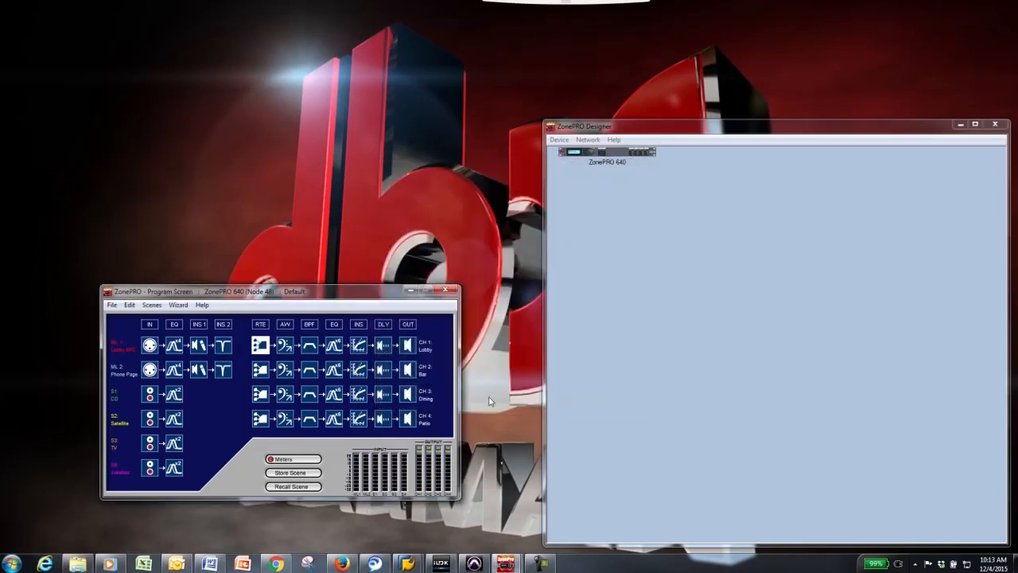
# Review the Lobby output's AutoWarmth settings and try the low-pass and high-pass adjustments of its band-pass filter
pyautogui.click(285, 346)
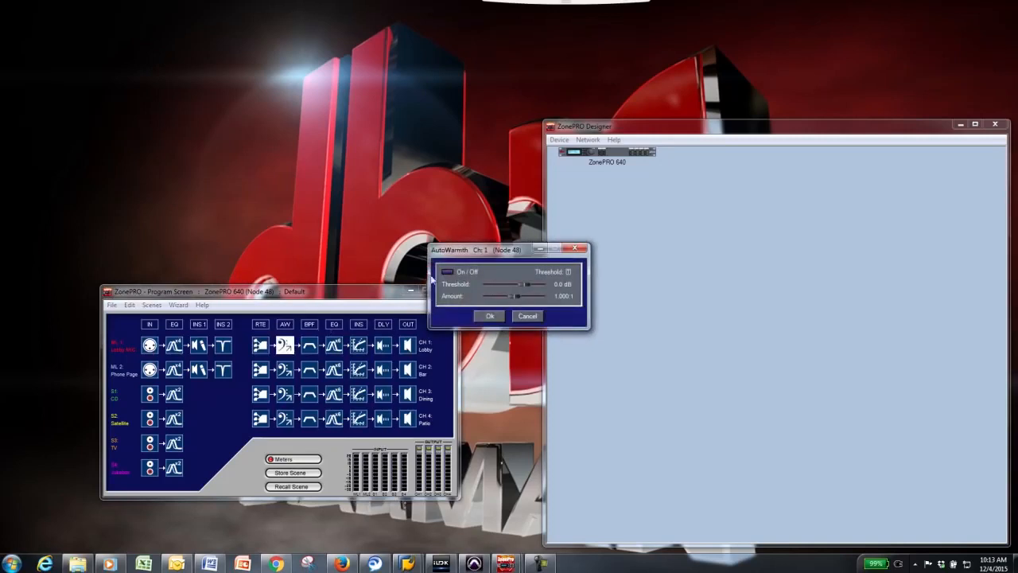
pyautogui.click(487, 315)
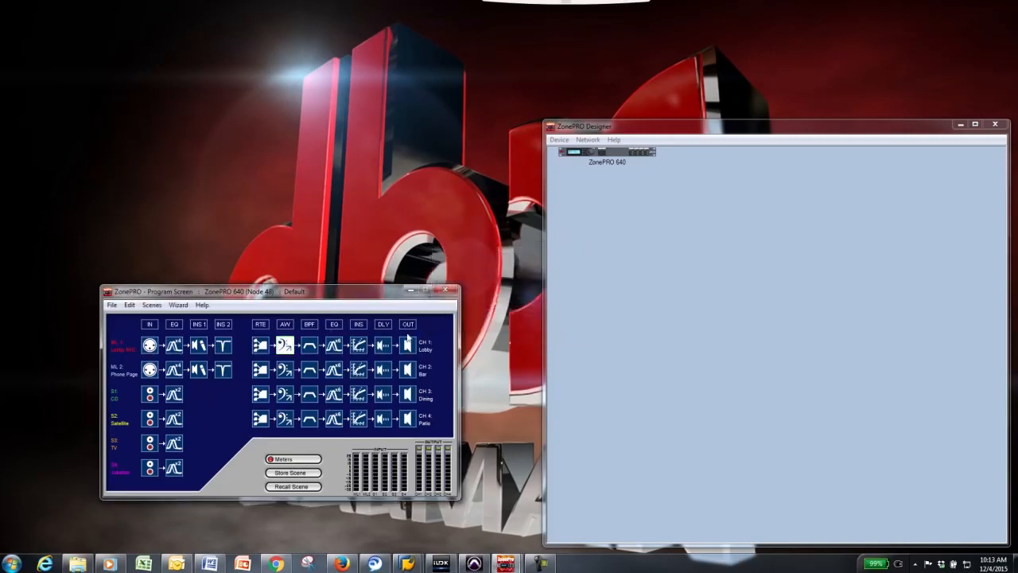
pyautogui.click(310, 346)
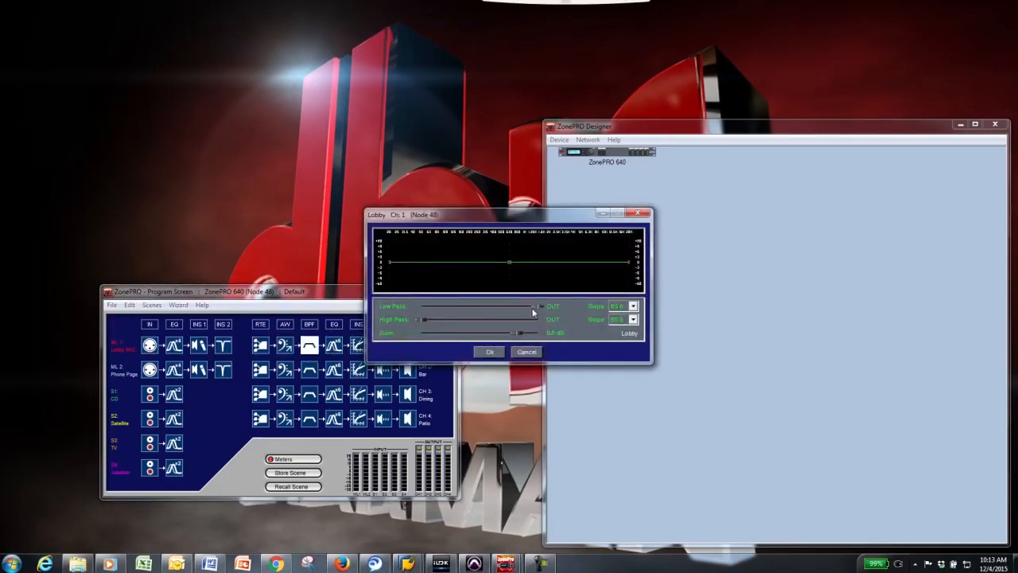
pyautogui.moveTo(530, 306); pyautogui.dragTo(496, 307)
pyautogui.moveTo(419, 318); pyautogui.dragTo(376, 324)
pyautogui.moveTo(497, 306); pyautogui.dragTo(530, 307)
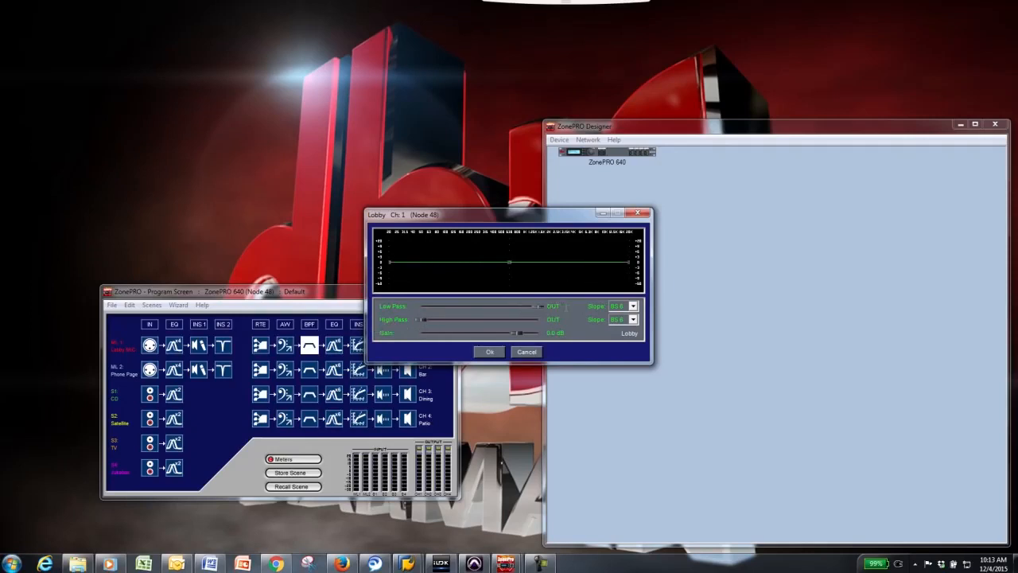
pyautogui.click(490, 352)
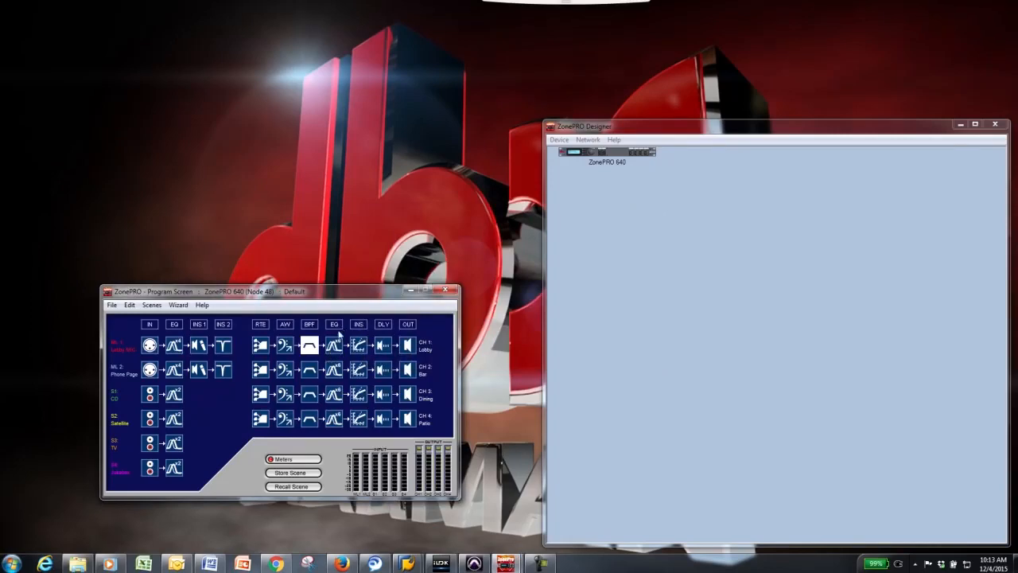
# Review the six-band parametric EQ and compressor settings of the Lobby output
pyautogui.doubleClick(333, 348)
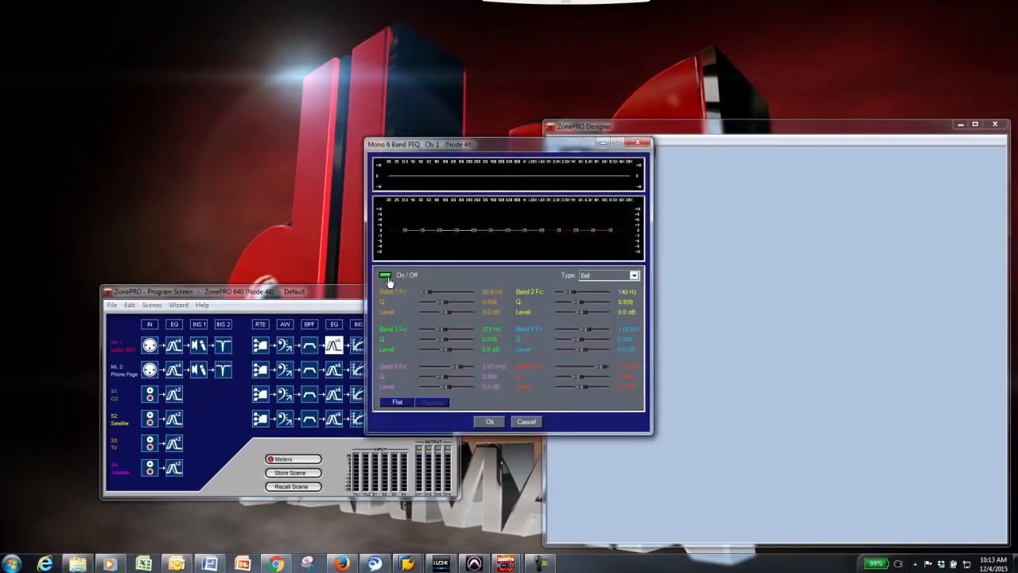
pyautogui.click(487, 422)
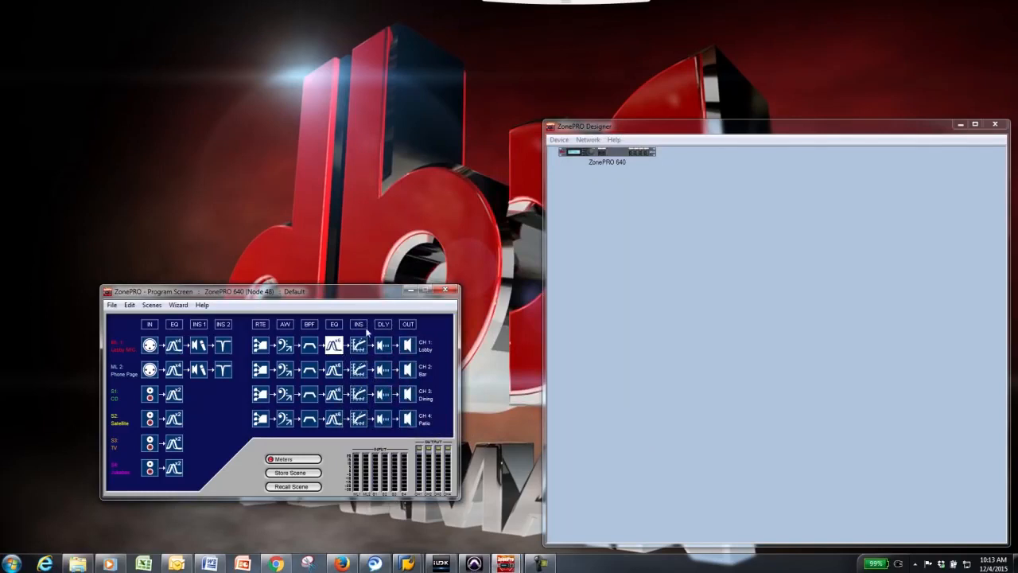
pyautogui.doubleClick(361, 346)
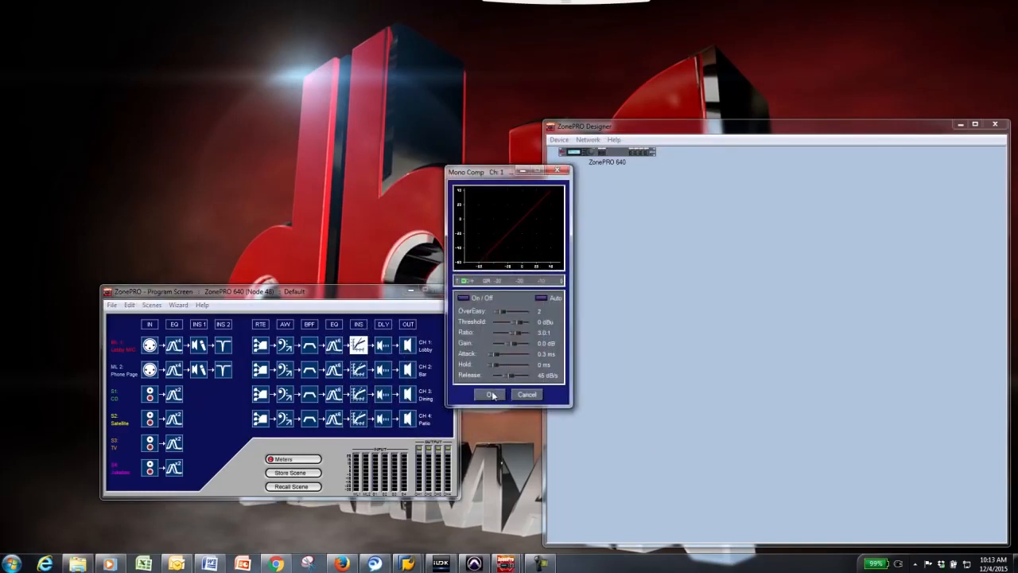
pyautogui.click(491, 394)
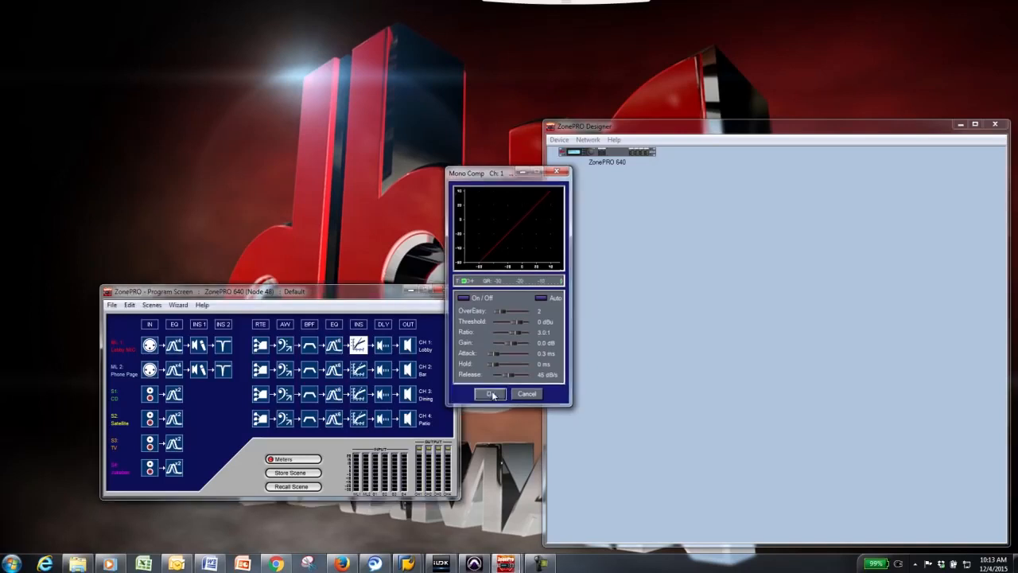
# Try out the Lobby output's delay, adjusting its time, browsing the unit types and switching it off again
pyautogui.doubleClick(384, 348)
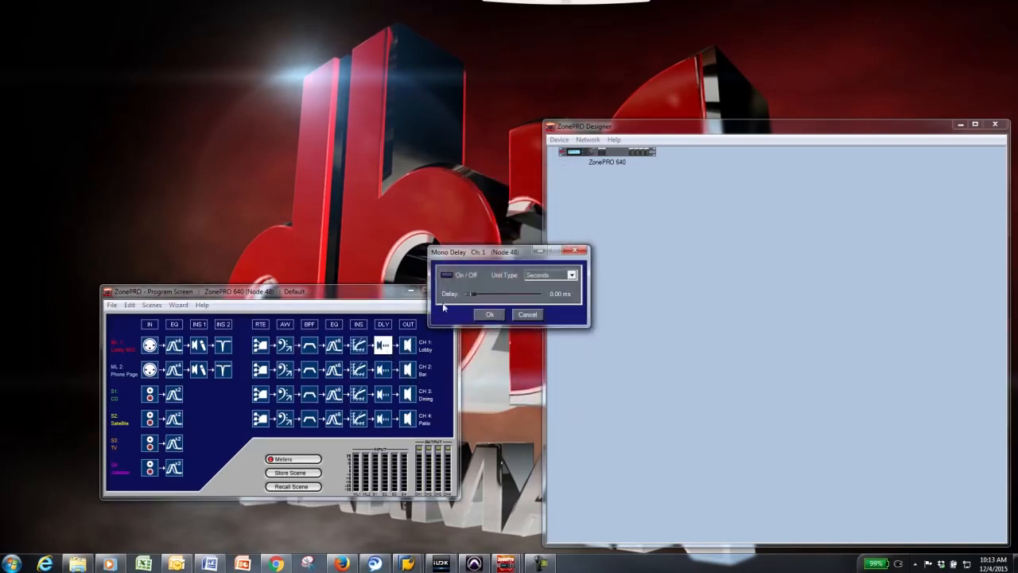
pyautogui.moveTo(471, 294)
pyautogui.mouseDown()
pyautogui.moveTo(496, 300)
pyautogui.moveTo(472, 300)
pyautogui.mouseUp()
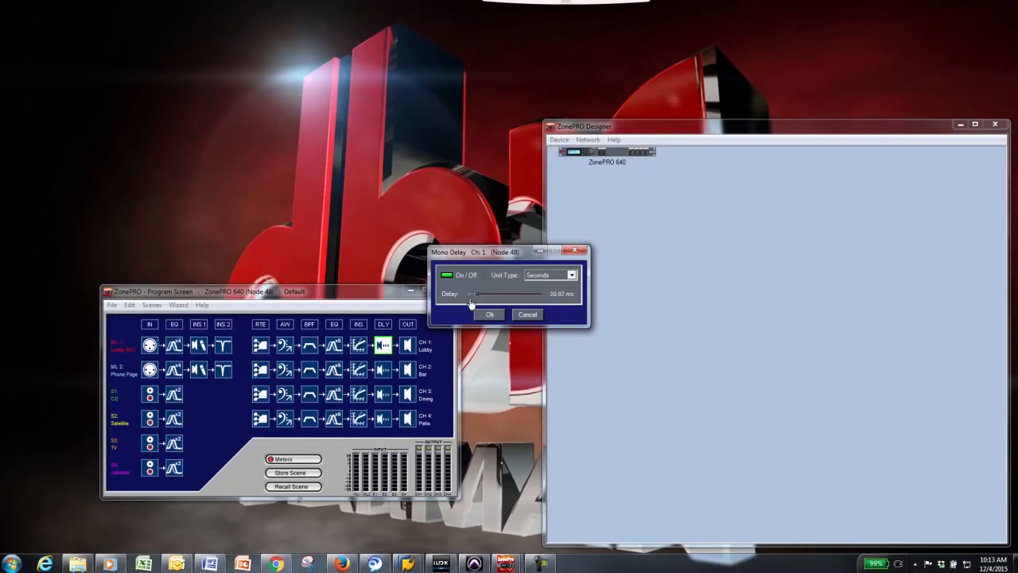
pyautogui.click(571, 274)
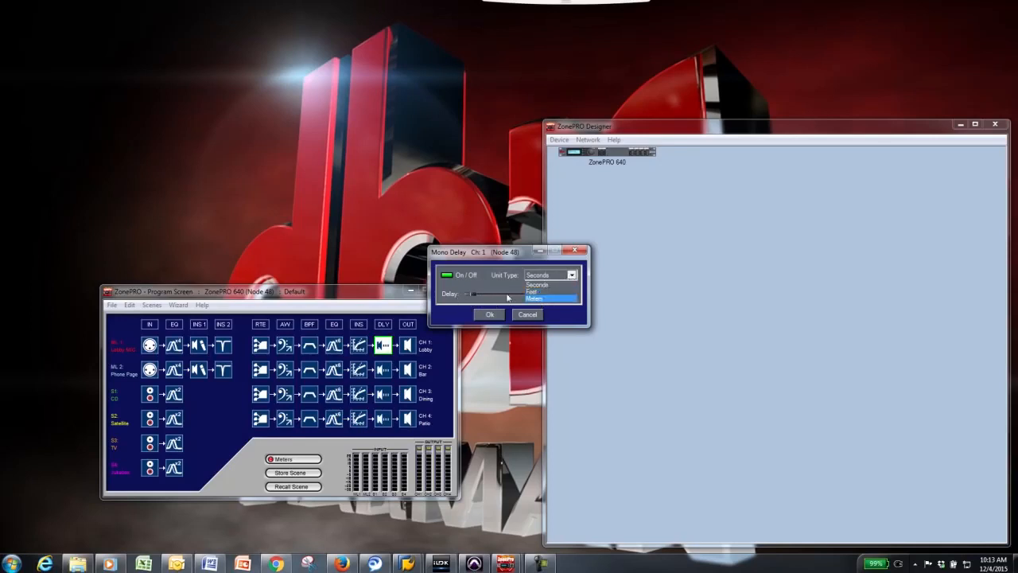
pyautogui.click(537, 297)
pyautogui.click(447, 275)
pyautogui.click(490, 315)
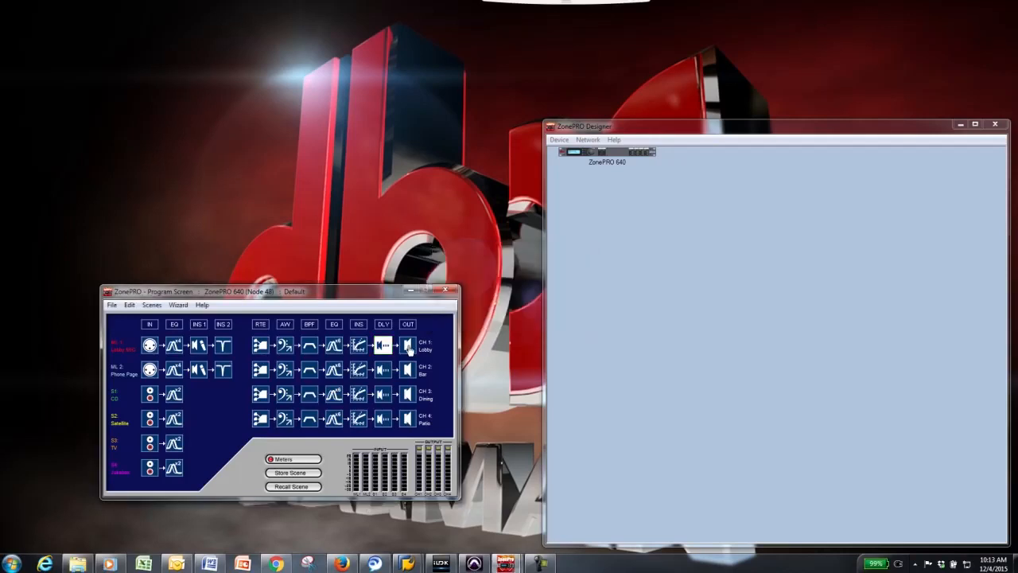
# Check the polarity option of the Lobby output
pyautogui.doubleClick(409, 350)
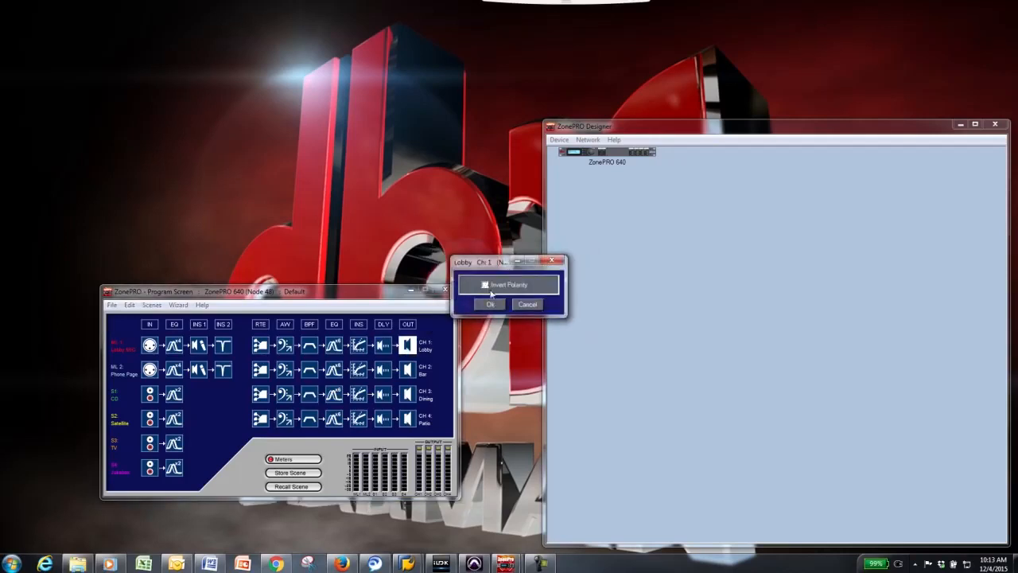
pyautogui.click(490, 304)
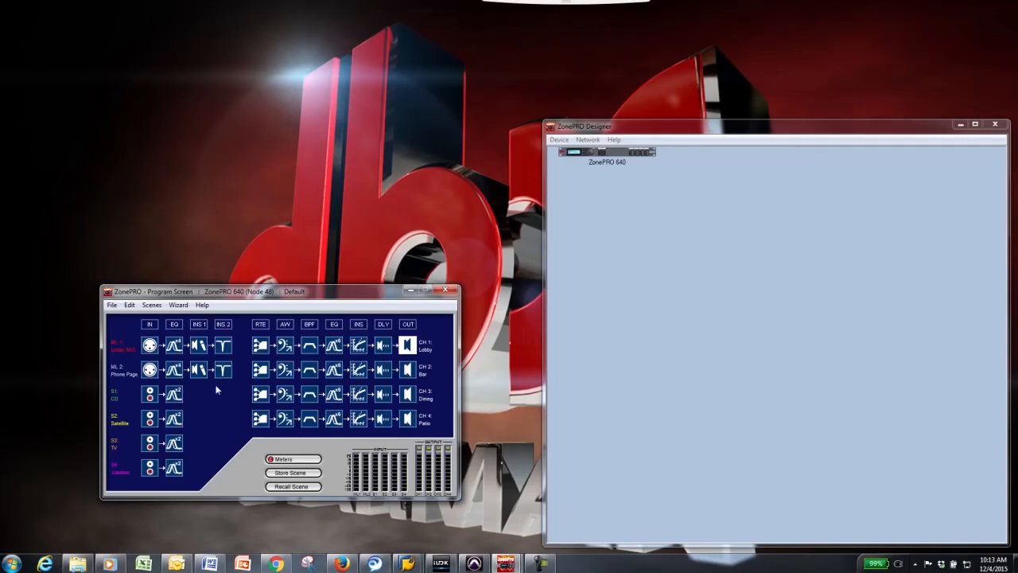
# Start the Configuration Wizard and name the inputs: ML1 Page Mic, ML2 NA, S1 TV, S2 Music, S3 NA and S4 NA
pyautogui.click(179, 305)
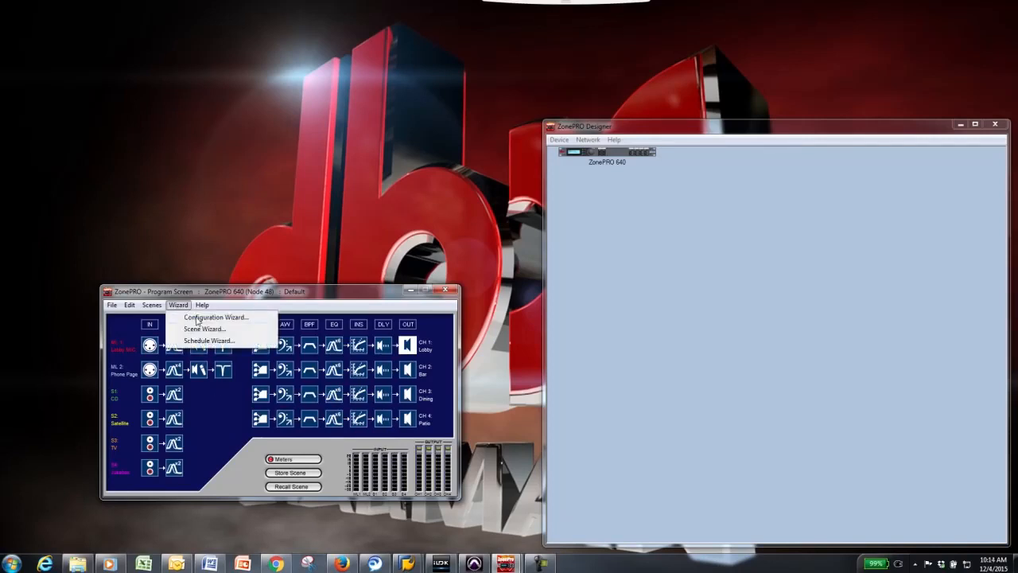
pyautogui.click(195, 317)
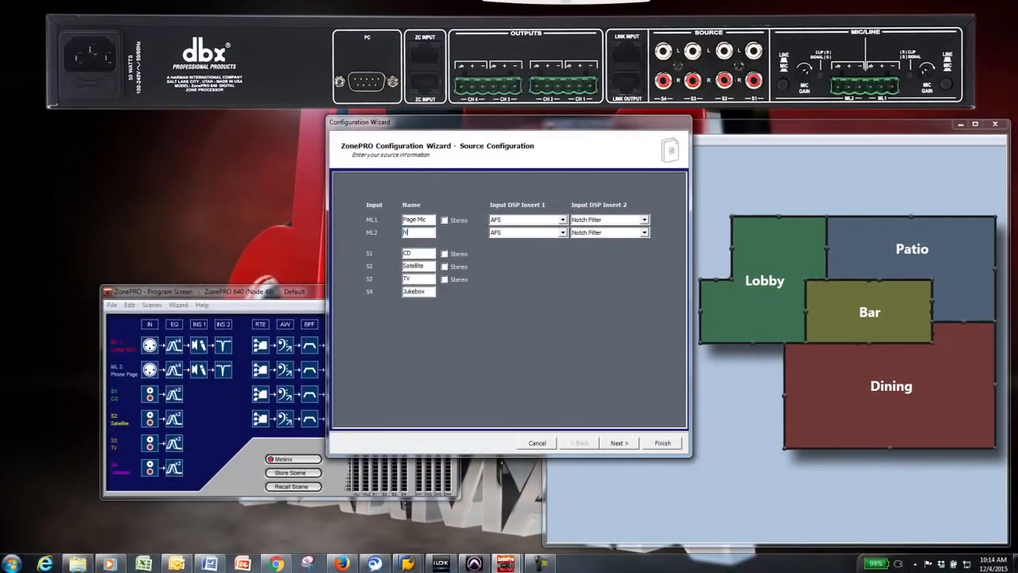
pyautogui.moveTo(416, 254); pyautogui.dragTo(394, 256)
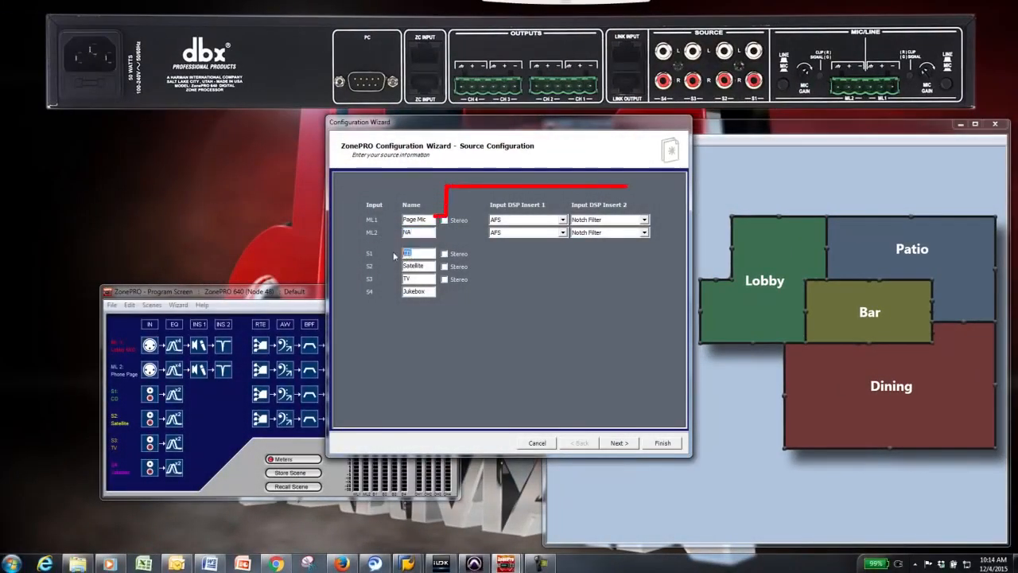
pyautogui.write('TV')
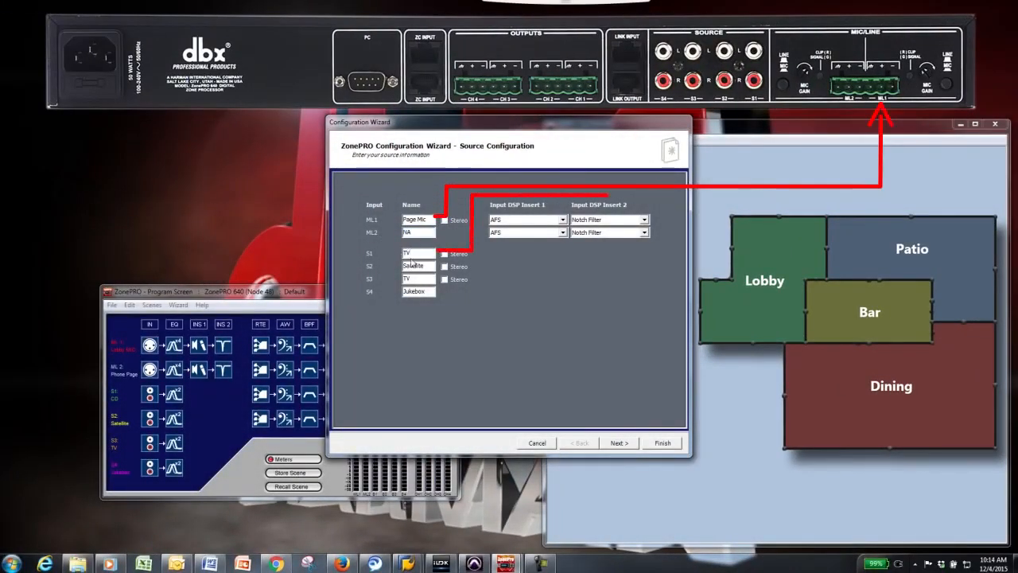
pyautogui.moveTo(429, 265); pyautogui.dragTo(377, 264)
pyautogui.write('Music')
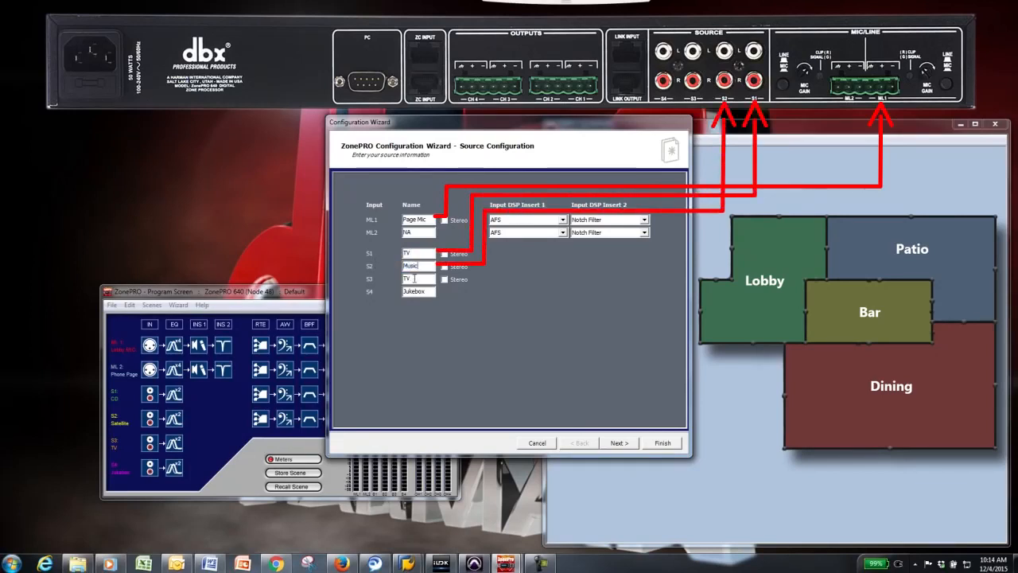
pyautogui.moveTo(414, 278); pyautogui.dragTo(389, 277)
pyautogui.write('NA')
pyautogui.moveTo(423, 291); pyautogui.dragTo(372, 288)
pyautogui.write('NA')
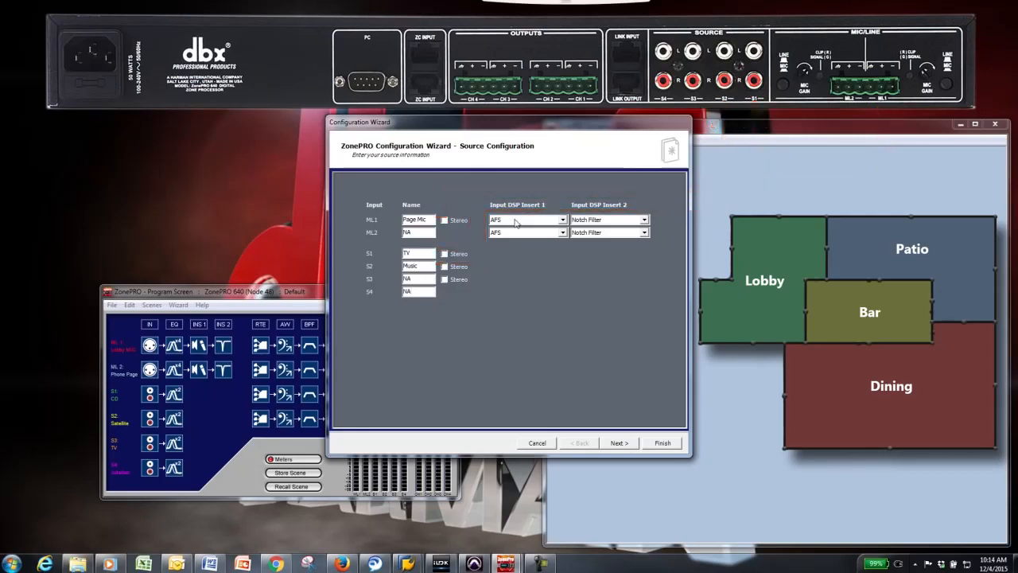
# Choose AFS as DSP insert 1 and Notch Filter as DSP insert 2 for the Page Mic input
pyautogui.click(563, 220)
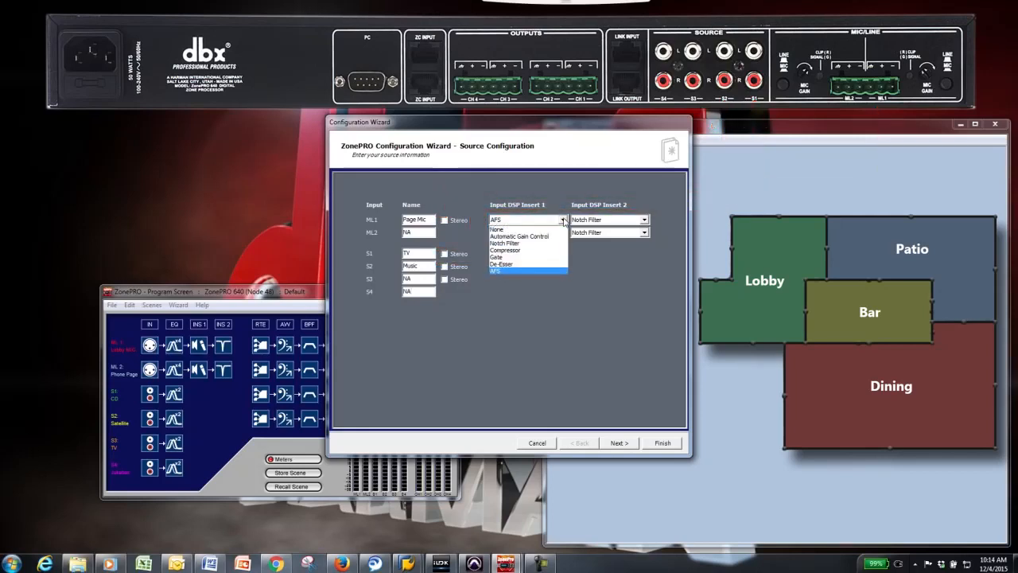
pyautogui.click(525, 270)
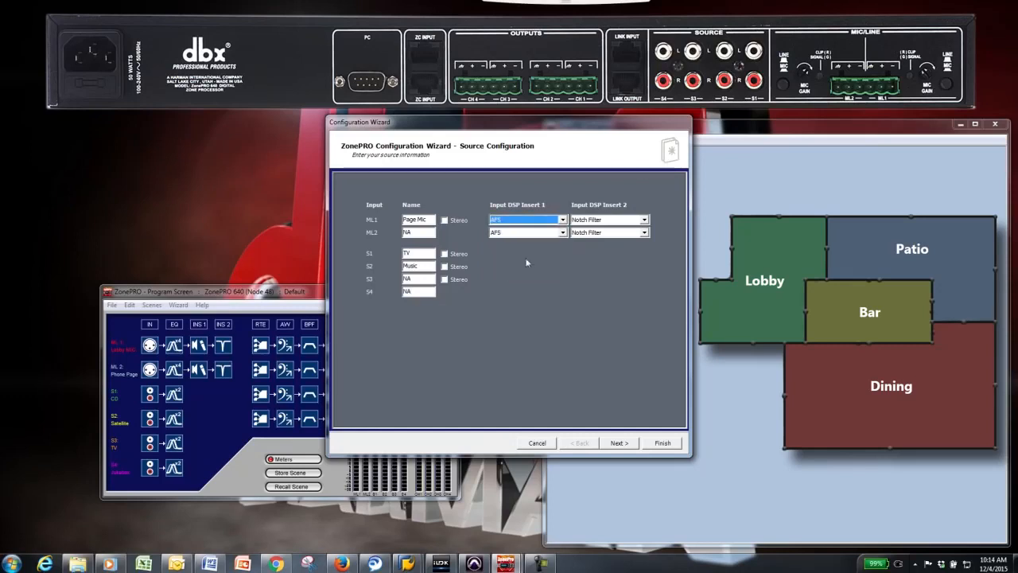
pyautogui.click(644, 219)
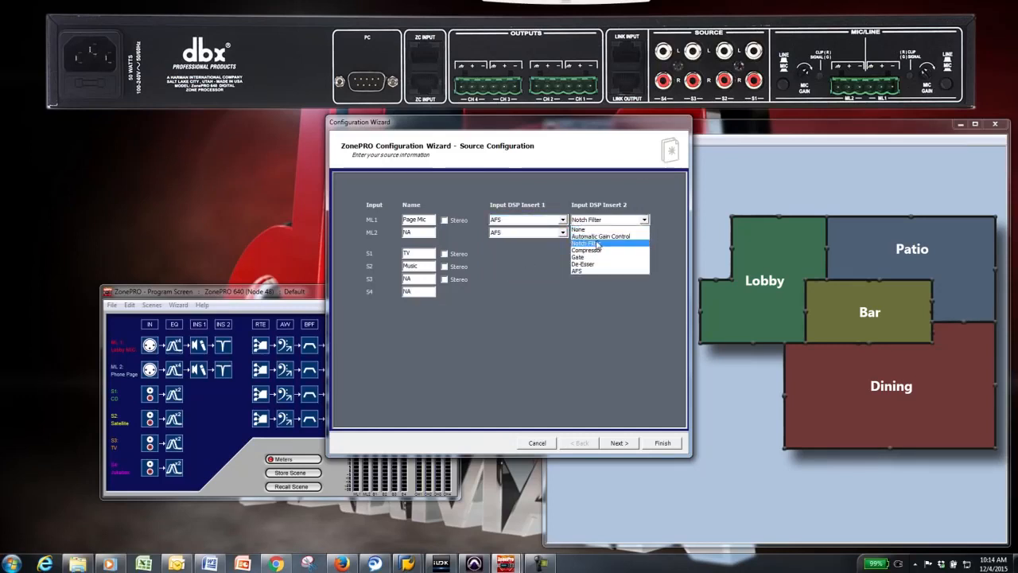
pyautogui.click(596, 244)
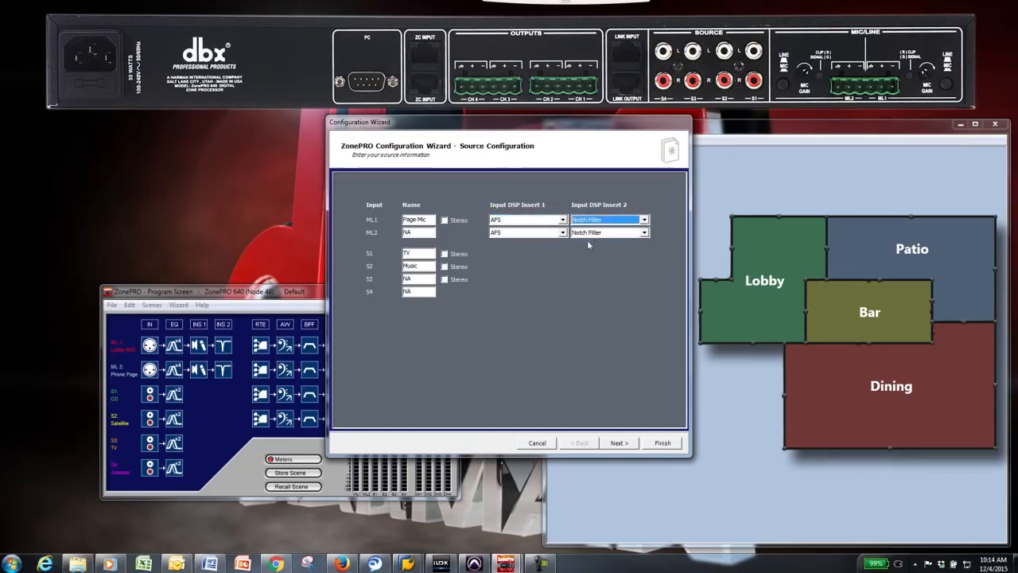
# Proceed to the zone configuration and rename output channel 4 as OD Patio
pyautogui.click(617, 442)
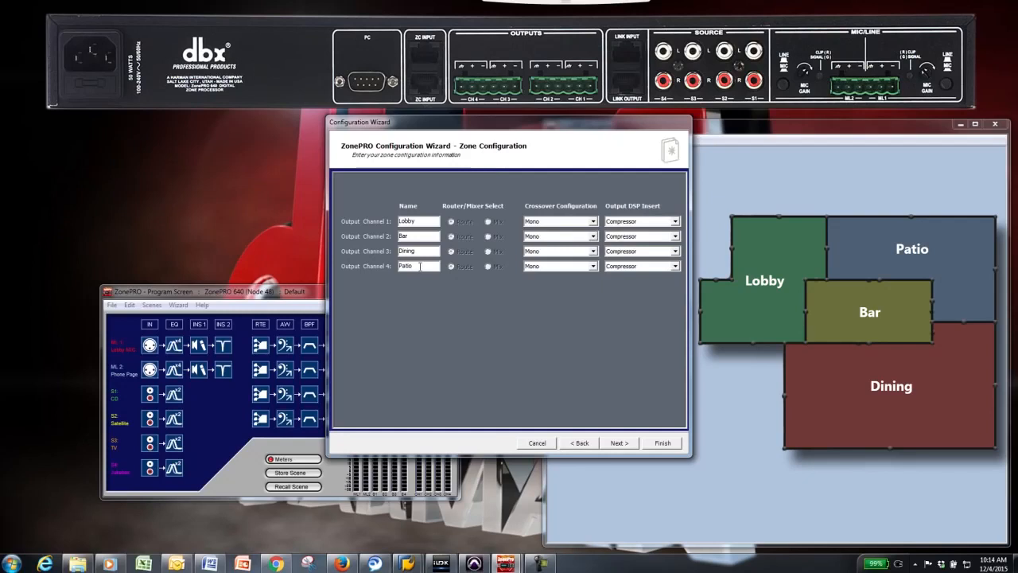
pyautogui.moveTo(419, 266); pyautogui.dragTo(388, 271)
pyautogui.write('OD Patio')
# Examine the crossover configuration and output DSP insert options available for the Lobby channel
pyautogui.click(590, 223)
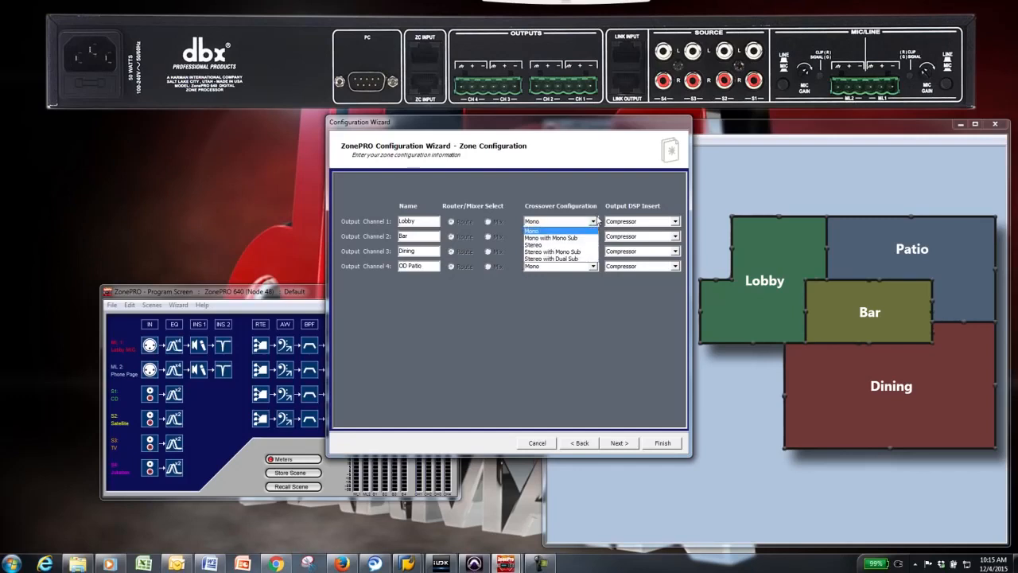
pyautogui.click(595, 221)
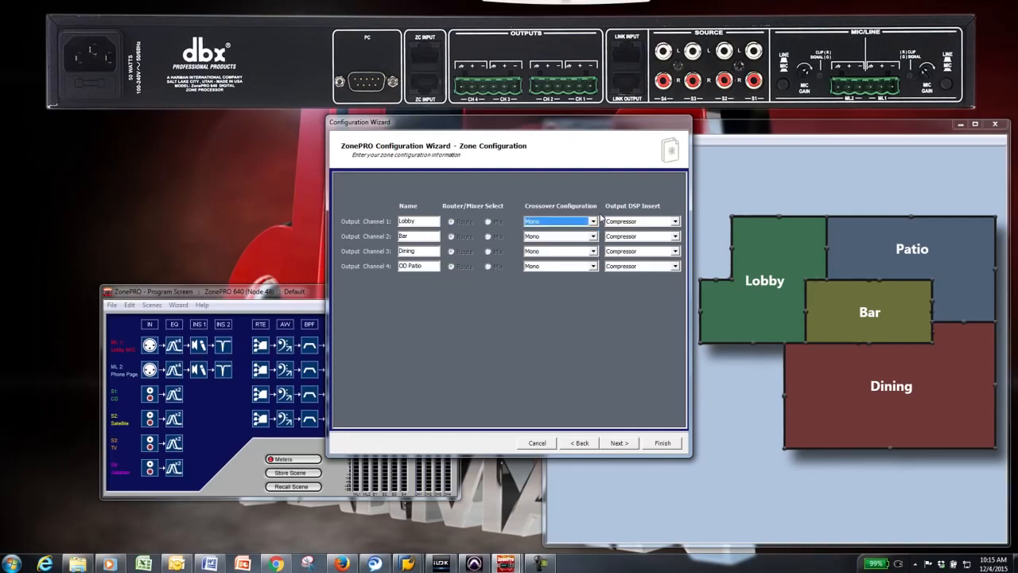
pyautogui.click(674, 223)
pyautogui.click(674, 223)
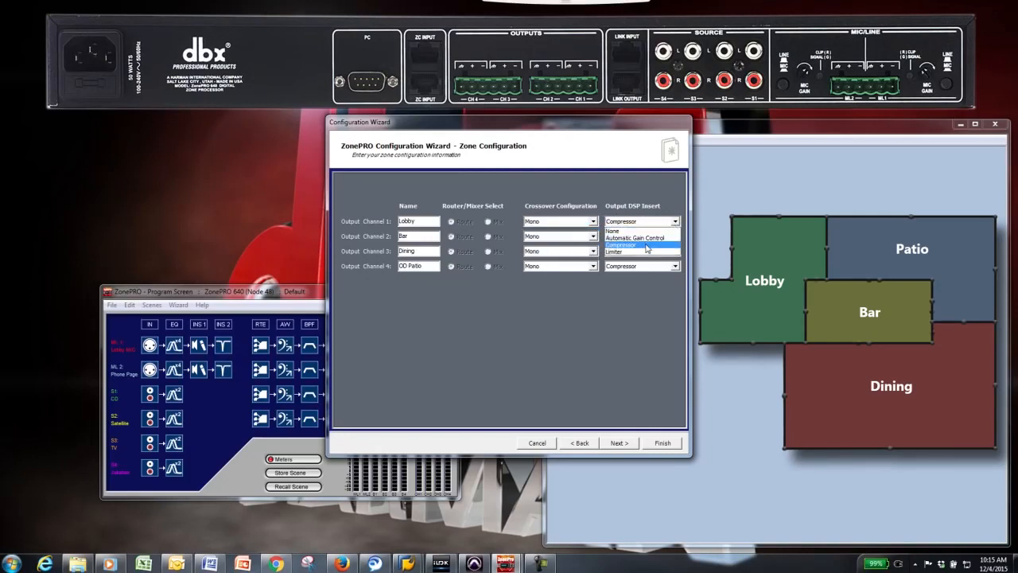
pyautogui.click(618, 295)
# Proceed to the ZC panel configuration and assign a ZC-1 volume control to each of ZC Inputs 1 to 4
pyautogui.click(618, 442)
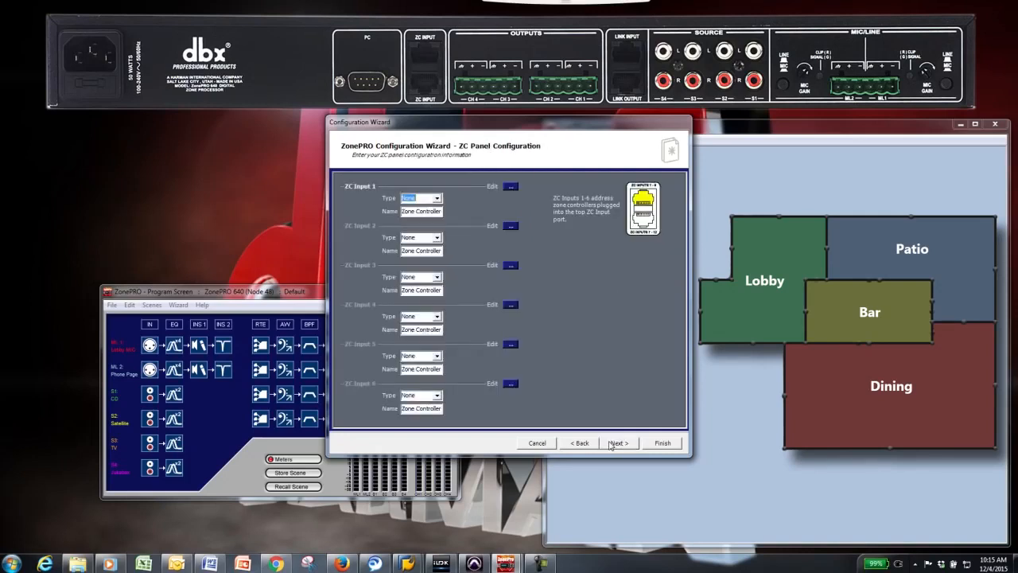
pyautogui.click(436, 198)
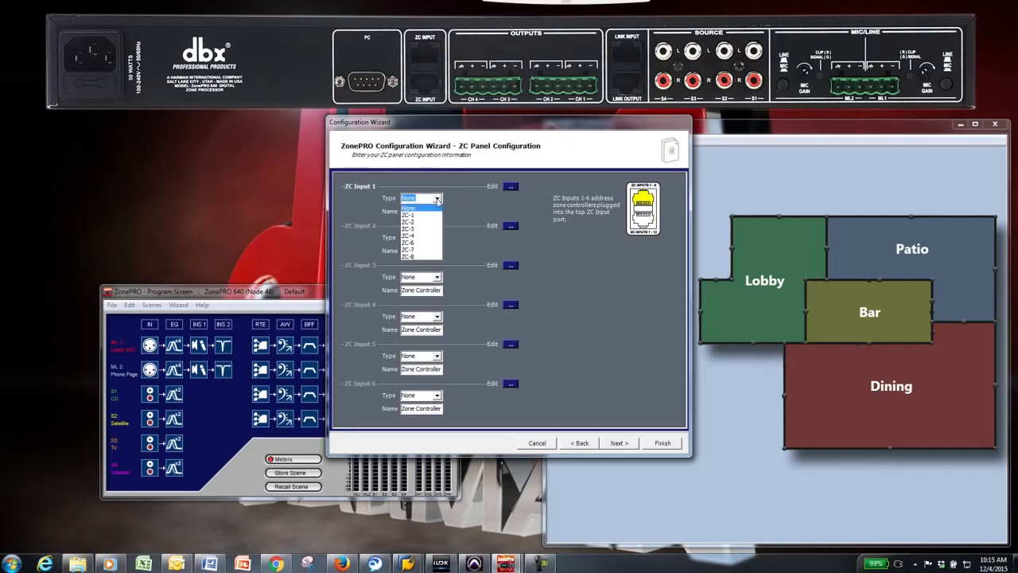
pyautogui.click(420, 212)
pyautogui.click(436, 238)
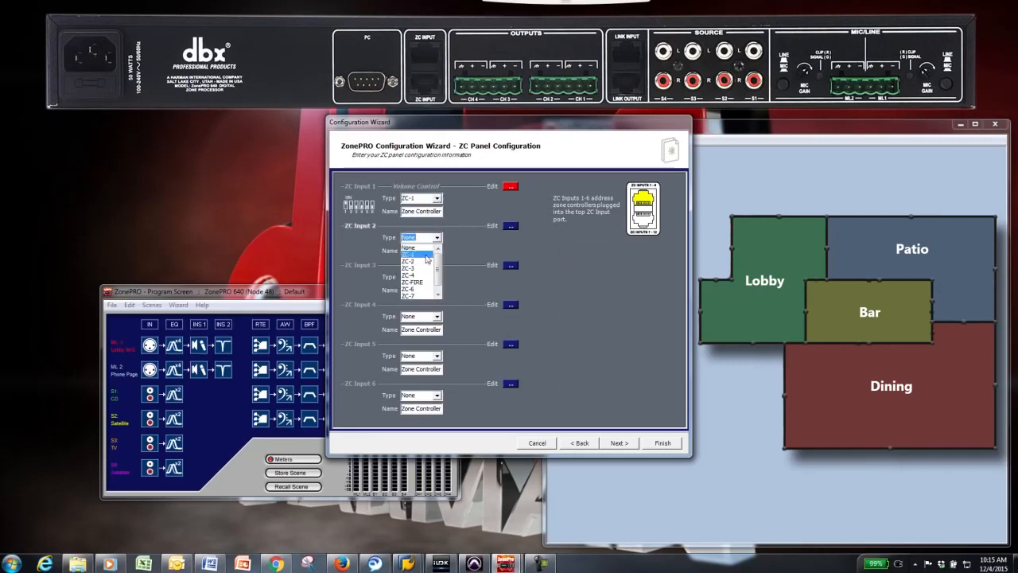
pyautogui.click(421, 255)
pyautogui.click(436, 276)
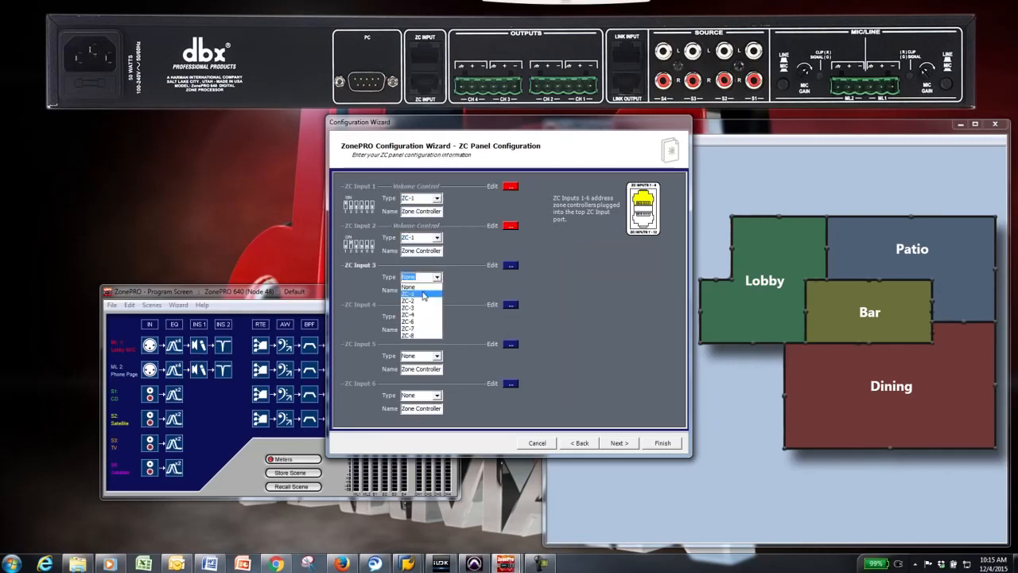
pyautogui.click(418, 294)
pyautogui.click(437, 316)
pyautogui.click(420, 335)
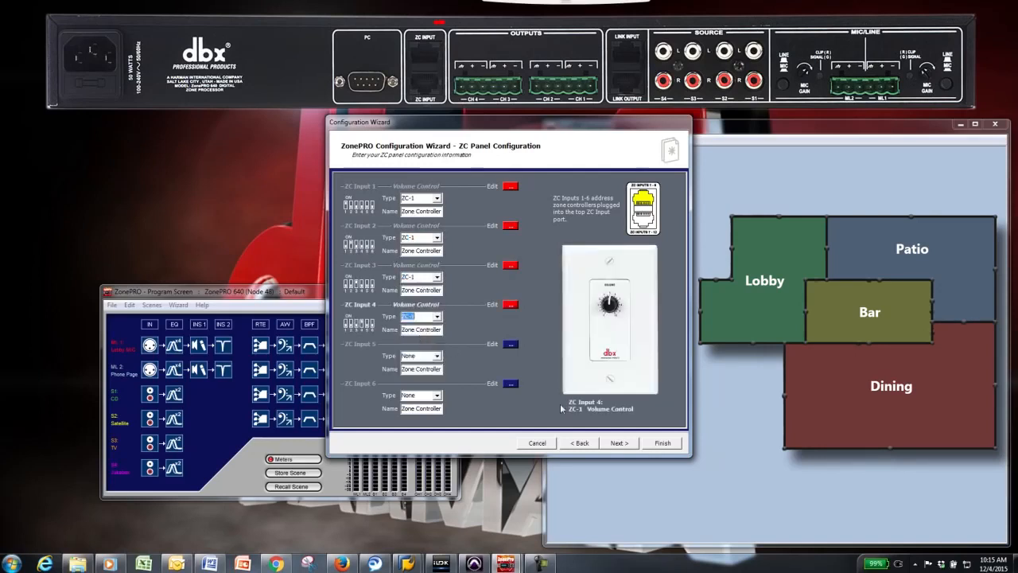
# Assign a ZC-3 source control to each of ZC Inputs 7 to 10
pyautogui.click(619, 443)
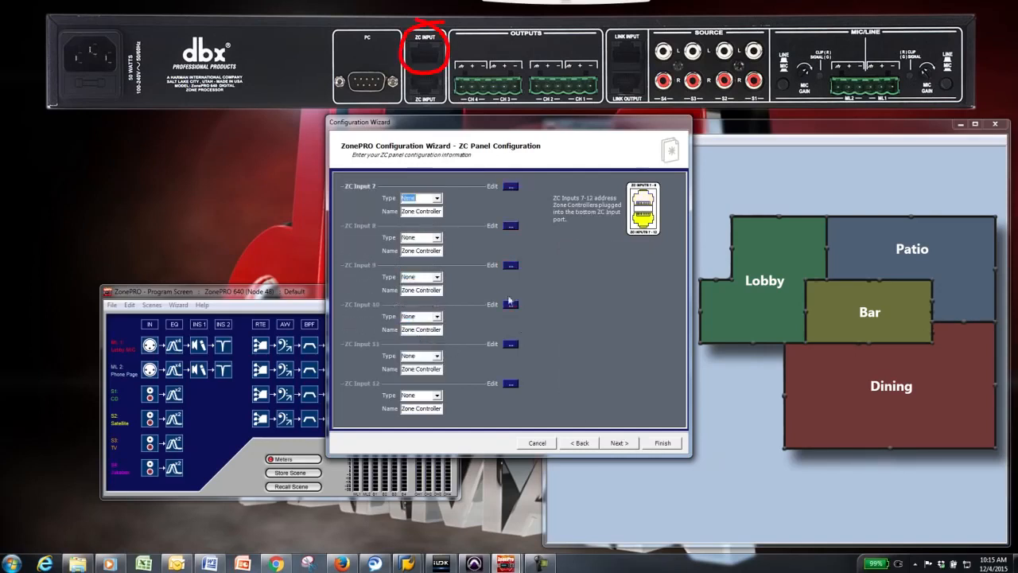
pyautogui.click(436, 198)
pyautogui.click(424, 228)
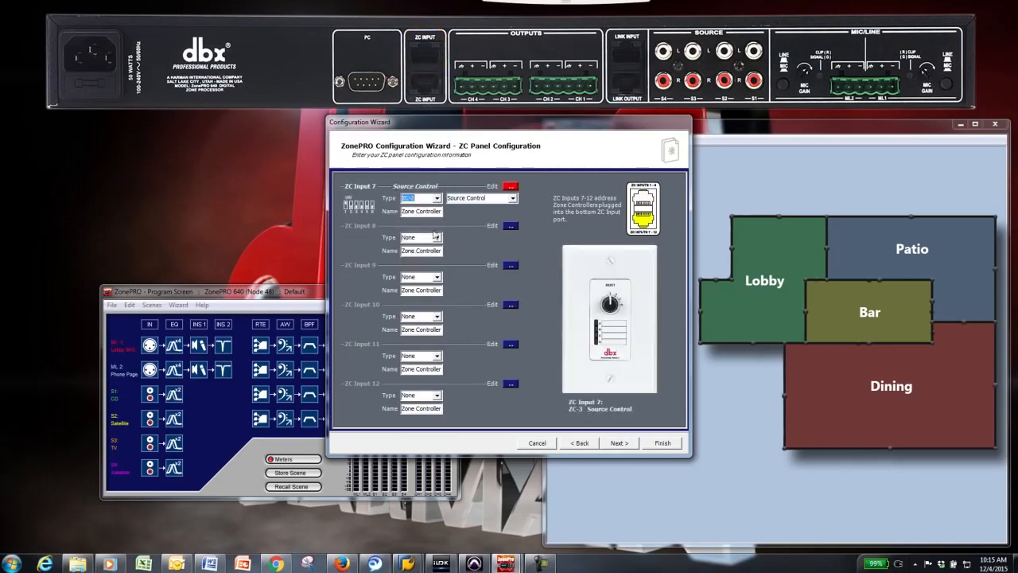
pyautogui.click(437, 237)
pyautogui.click(421, 268)
pyautogui.click(437, 277)
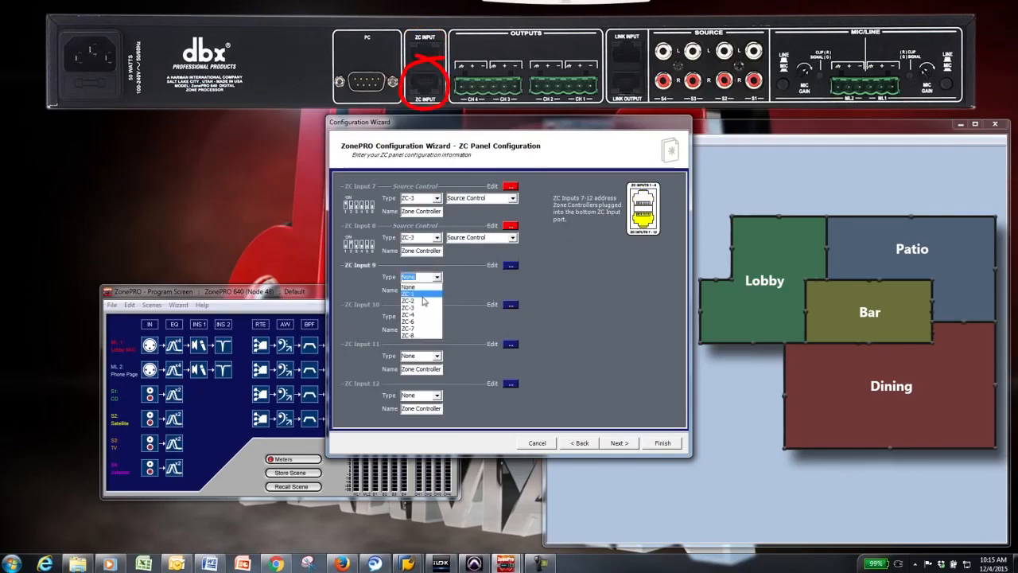
pyautogui.click(422, 308)
pyautogui.click(437, 317)
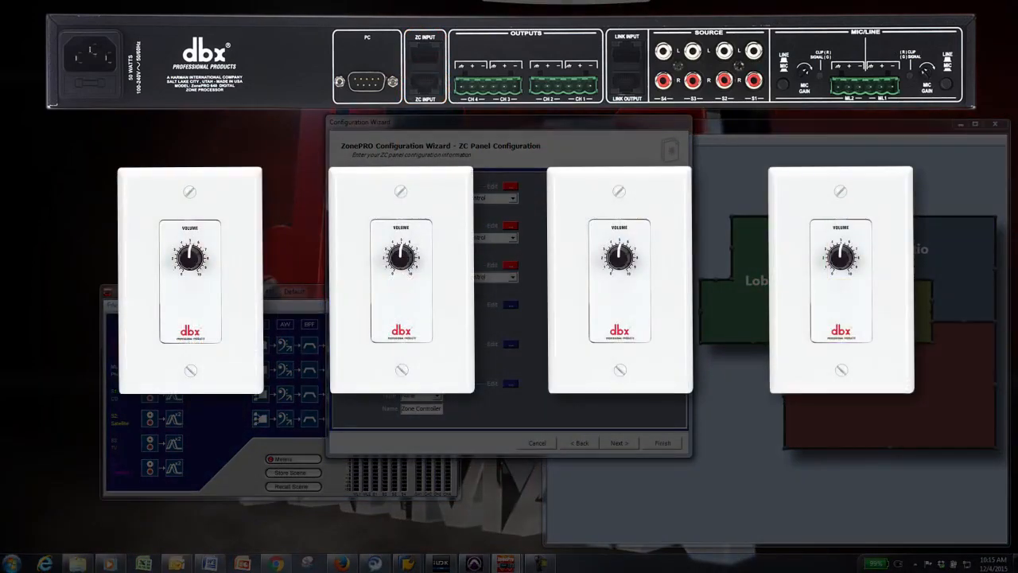
pyautogui.click(421, 346)
pyautogui.click(582, 443)
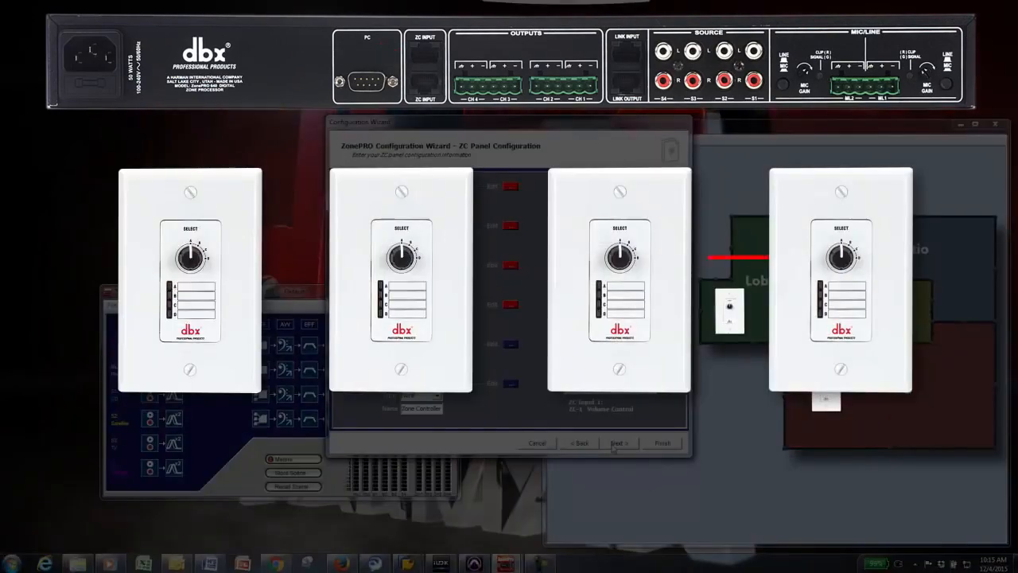
pyautogui.click(619, 442)
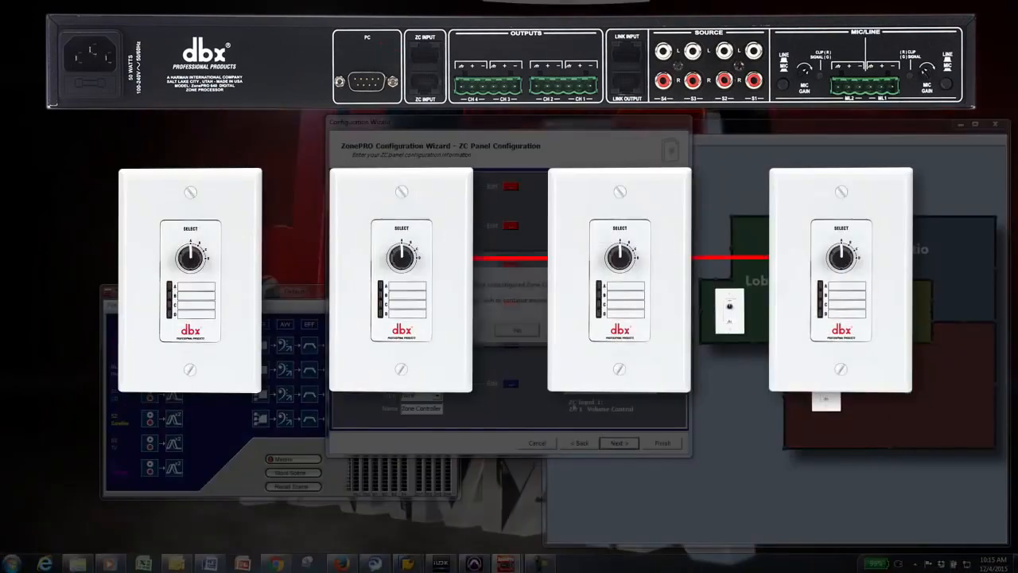
pyautogui.click(517, 330)
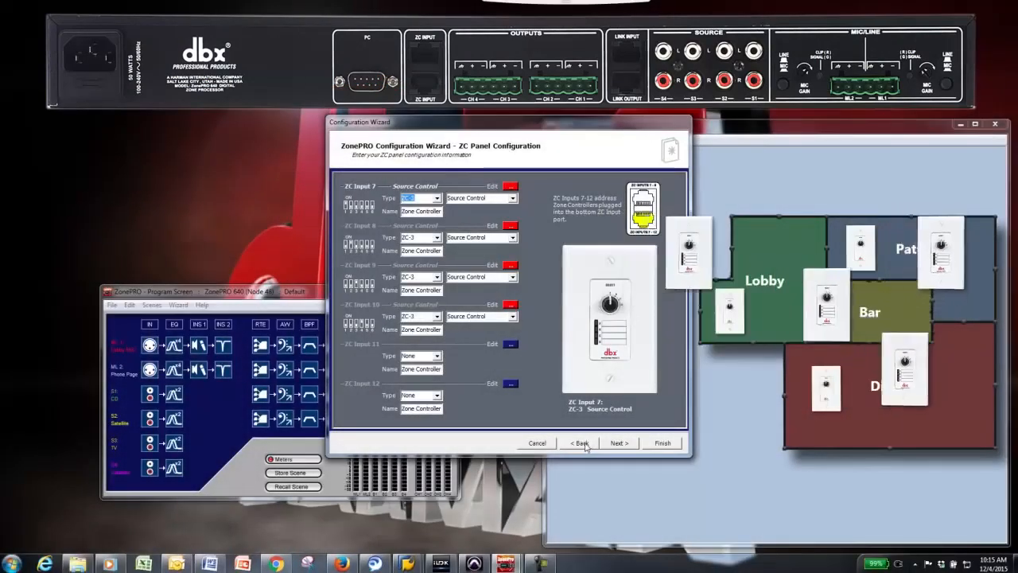
# Return to ZC Inputs 1 to 4 and accept a volume range of -70 dB minimum and 0 dB maximum for each ZC-1 controller
pyautogui.click(585, 444)
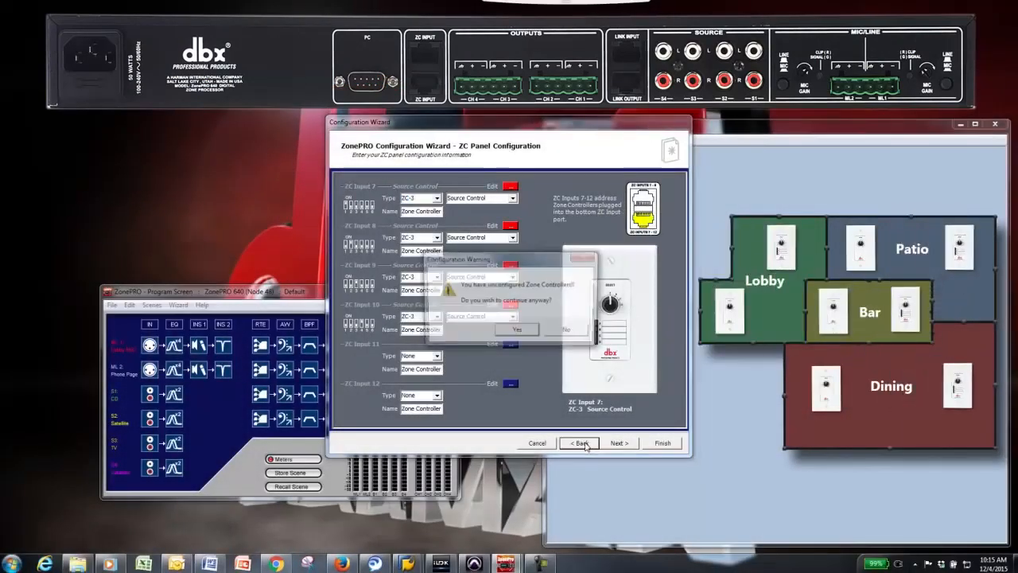
pyautogui.click(515, 329)
pyautogui.click(510, 187)
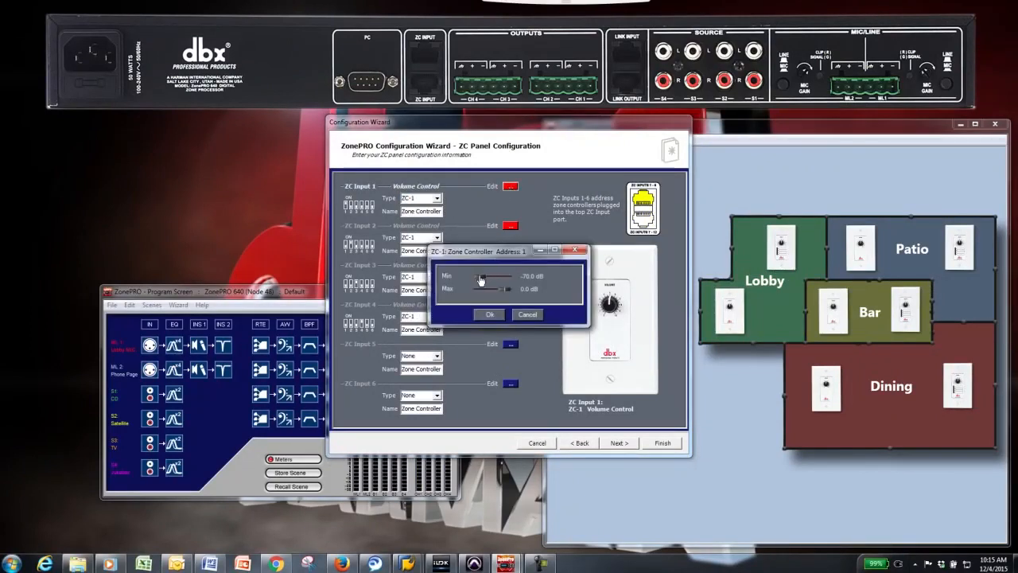
pyautogui.click(493, 314)
pyautogui.click(511, 226)
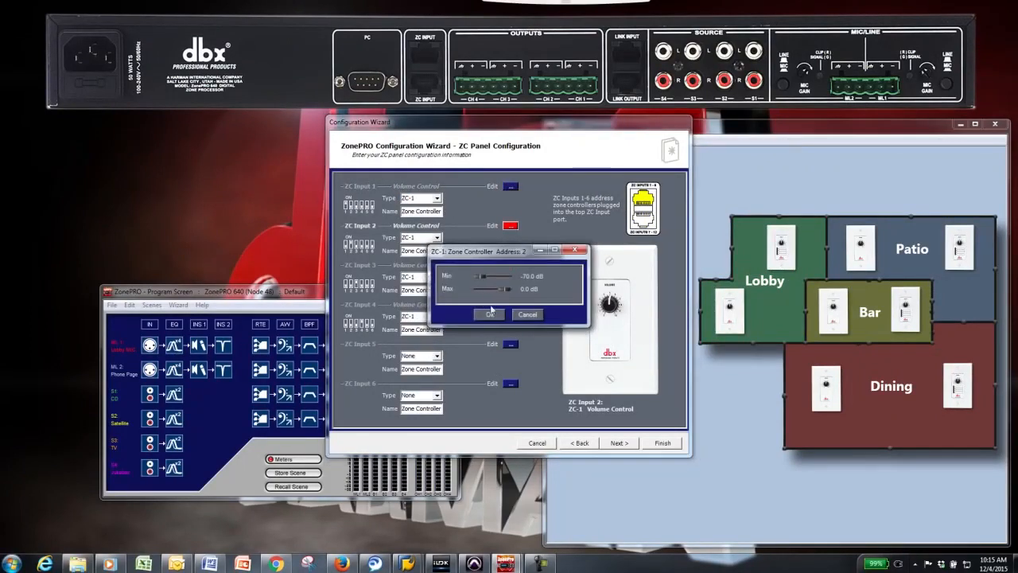
pyautogui.click(491, 314)
pyautogui.click(510, 265)
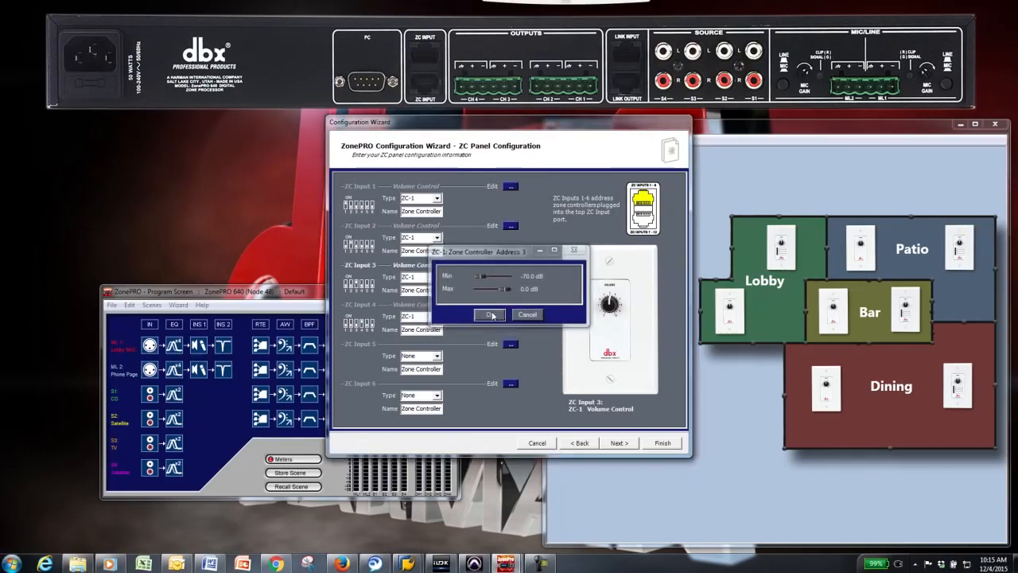
pyautogui.click(493, 314)
pyautogui.click(509, 306)
pyautogui.click(493, 314)
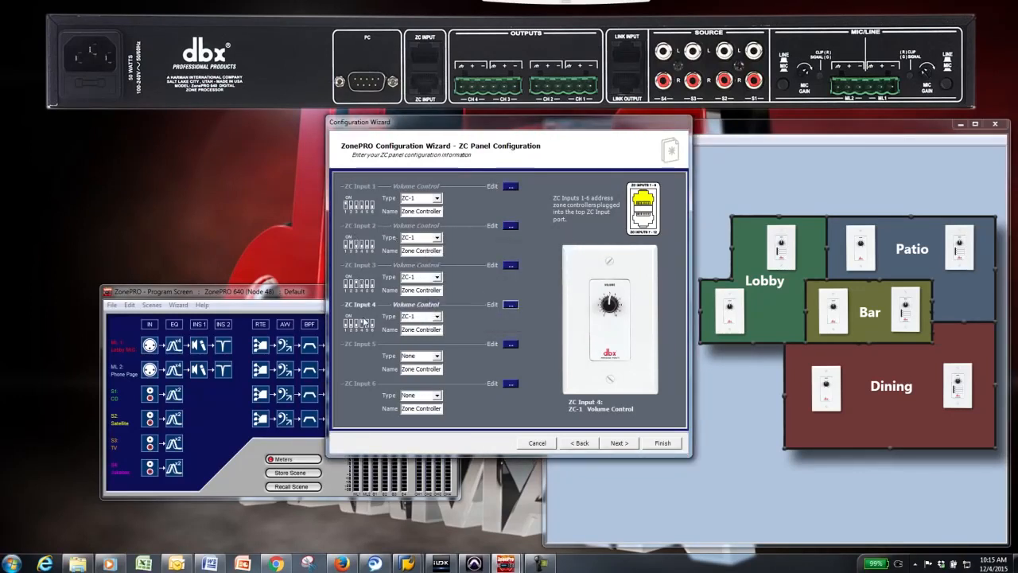
# Proceed to ZC Inputs 7 to 12 and keep Source Control as the function of the ZC-3 on ZC Input 7
pyautogui.click(618, 442)
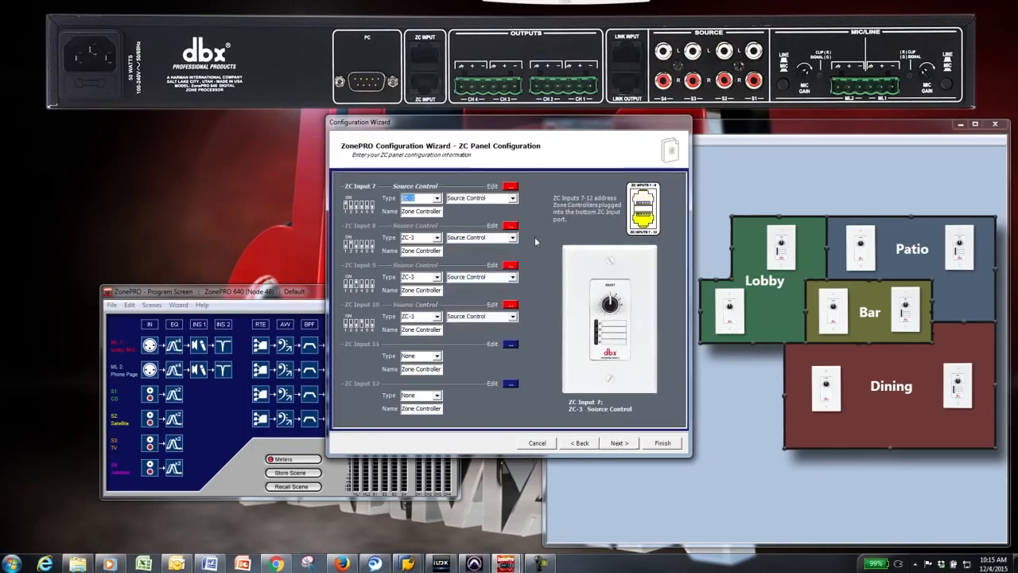
pyautogui.click(513, 199)
pyautogui.click(492, 210)
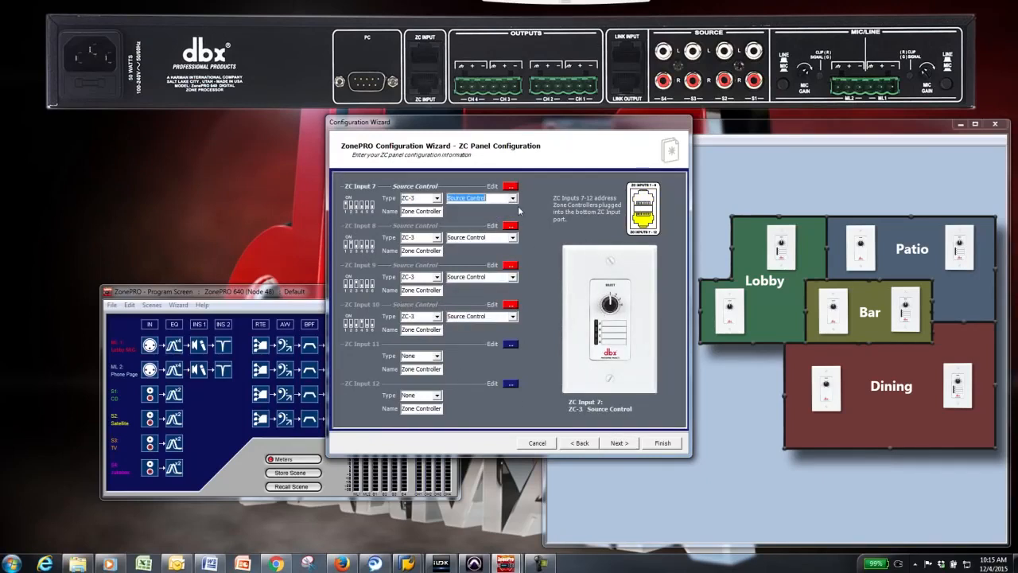
# Assign the ZC Input 7 source positions: A to None, B to Page Mic, C to TV and D to Music
pyautogui.click(510, 186)
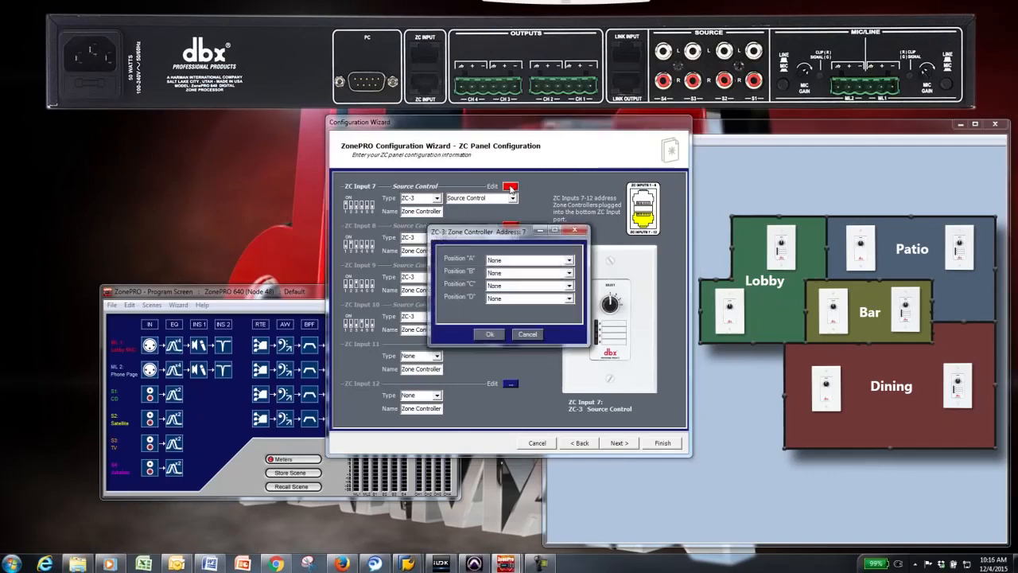
pyautogui.click(570, 261)
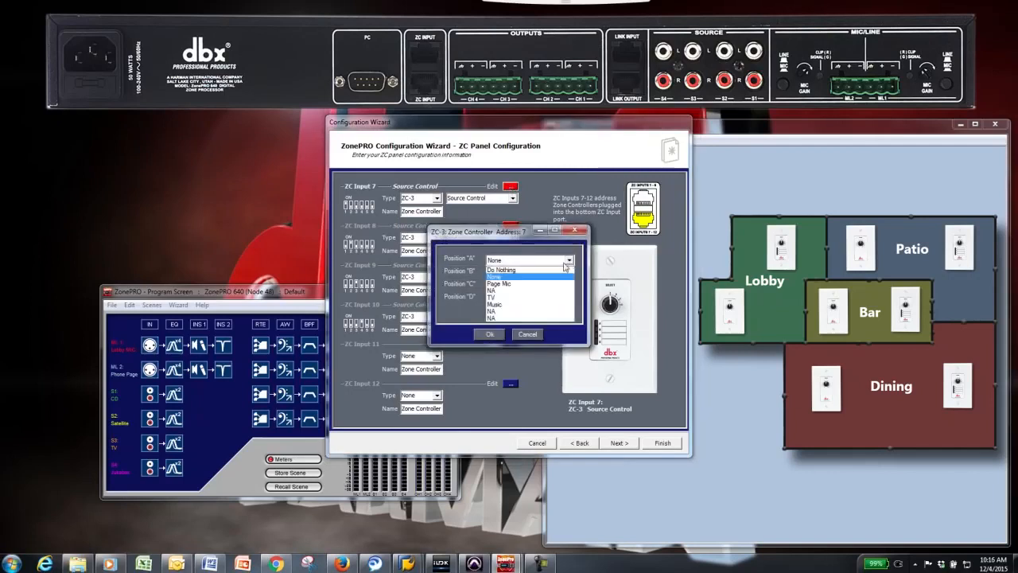
pyautogui.click(522, 281)
pyautogui.click(569, 274)
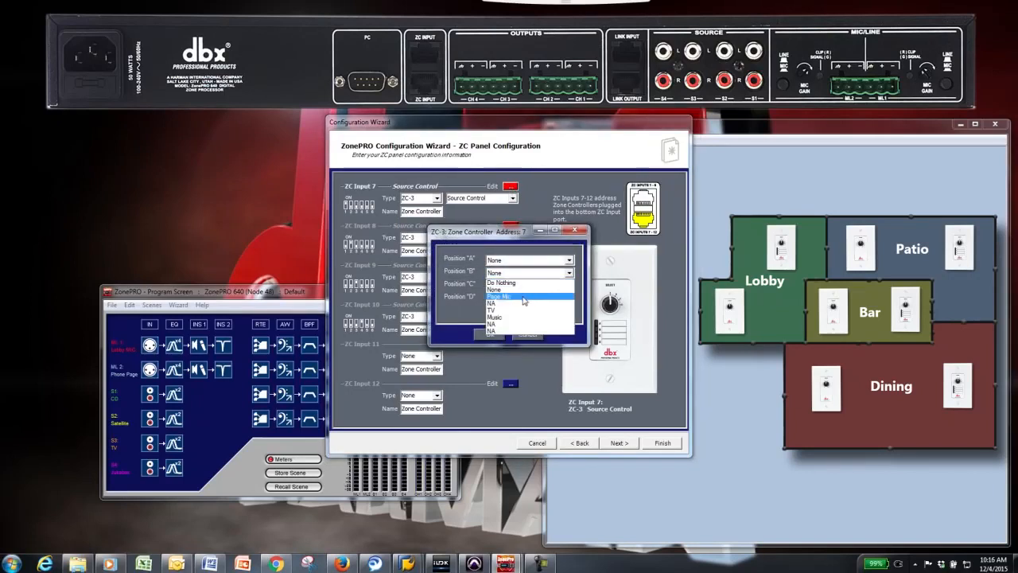
pyautogui.click(523, 296)
pyautogui.click(569, 286)
pyautogui.click(522, 322)
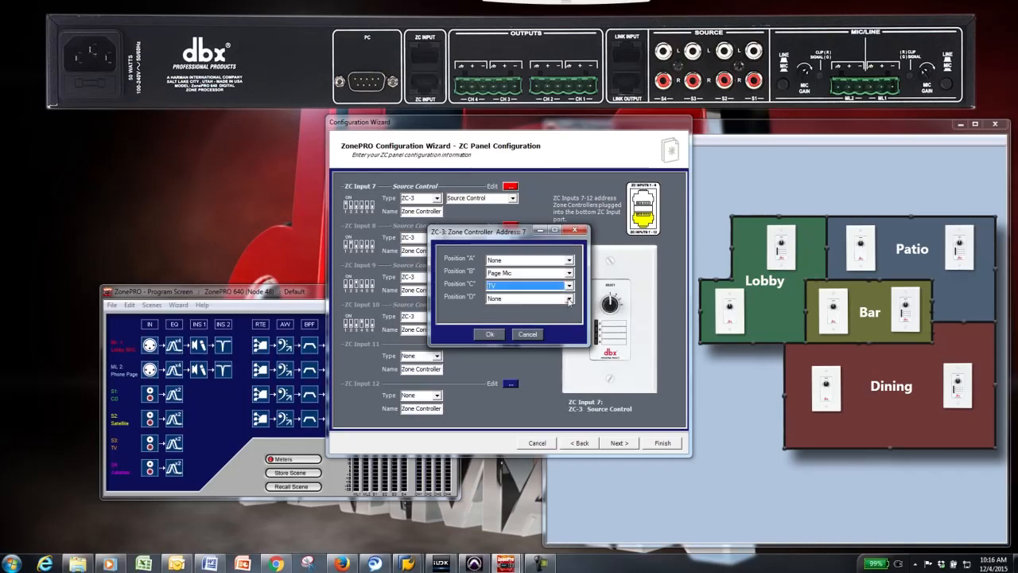
pyautogui.click(569, 299)
pyautogui.click(515, 347)
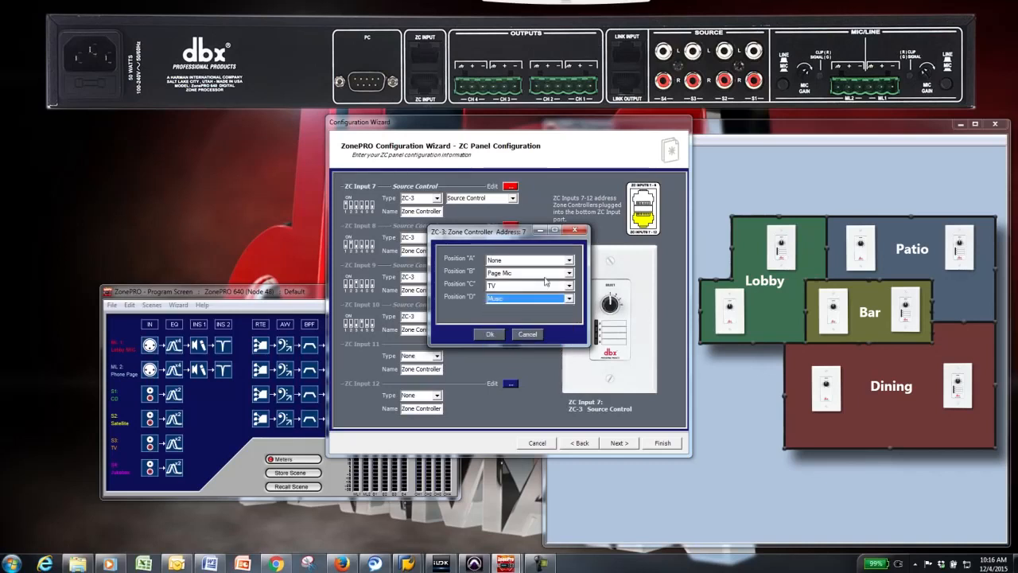
pyautogui.click(491, 335)
# Assign TV to position B and Music to position C of the ZC-3 controller on ZC Input 8
pyautogui.click(512, 226)
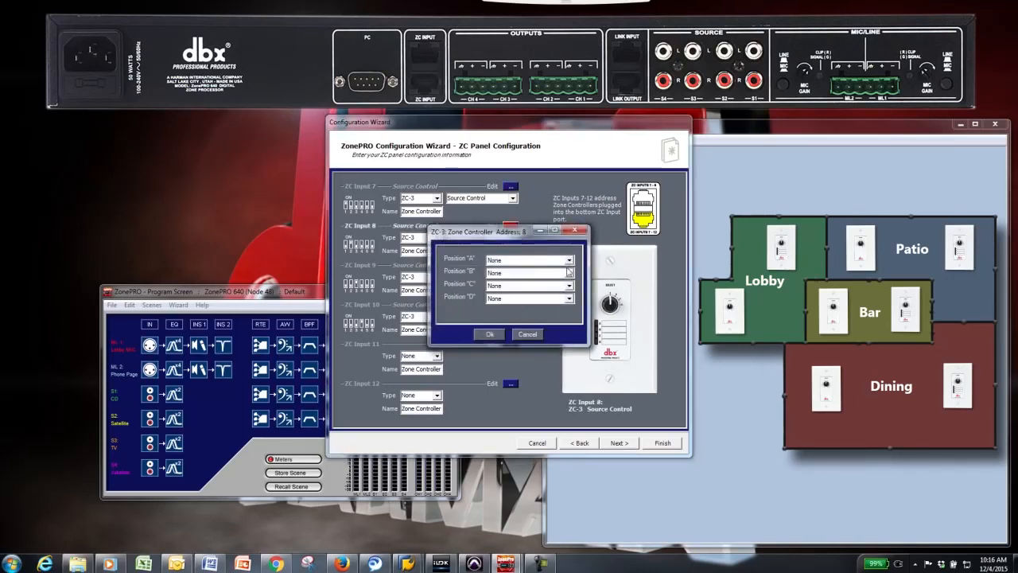
pyautogui.click(569, 272)
pyautogui.click(552, 310)
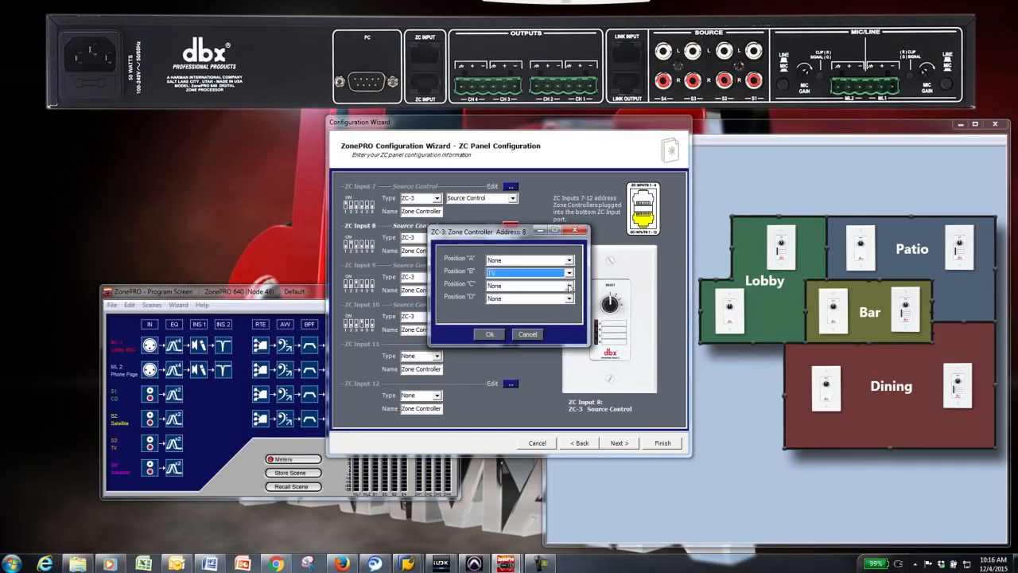
pyautogui.click(568, 286)
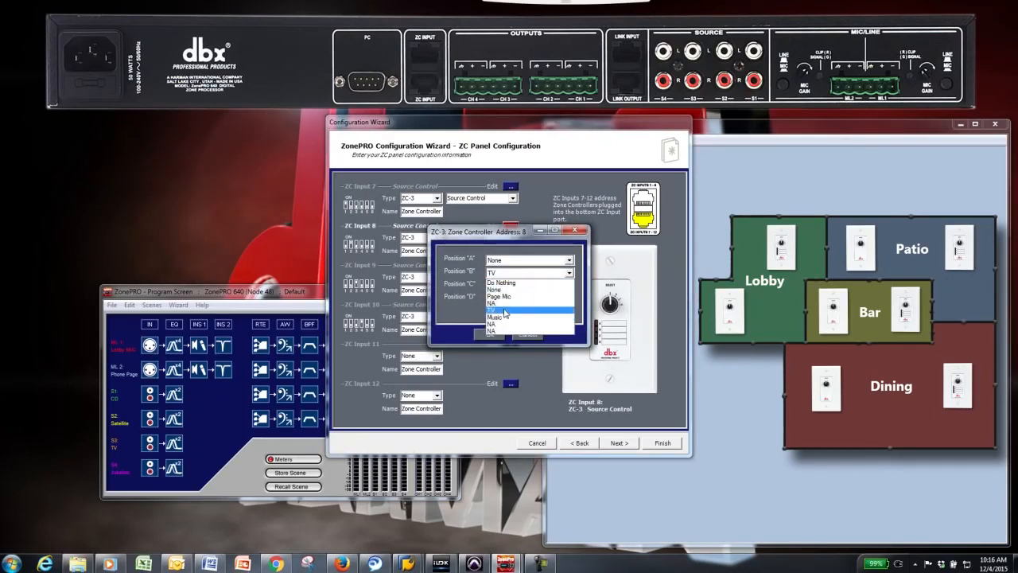
pyautogui.click(505, 312)
pyautogui.click(568, 286)
pyautogui.click(507, 332)
pyautogui.click(487, 335)
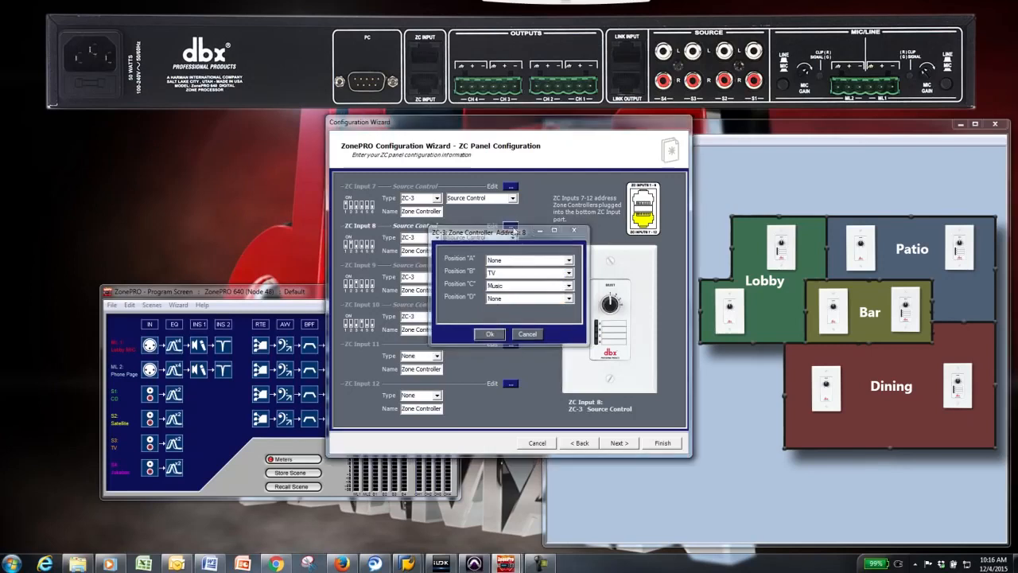
# Reassign the ZC Input 7 source positions: B to TV, C to Music and D to Do Nothing
pyautogui.click(511, 186)
pyautogui.click(568, 273)
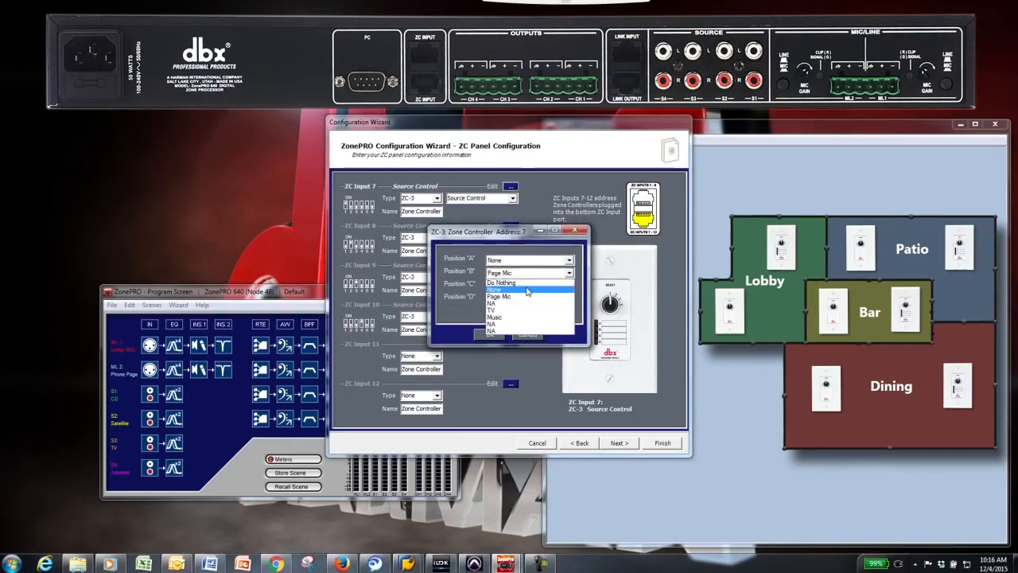
pyautogui.click(518, 310)
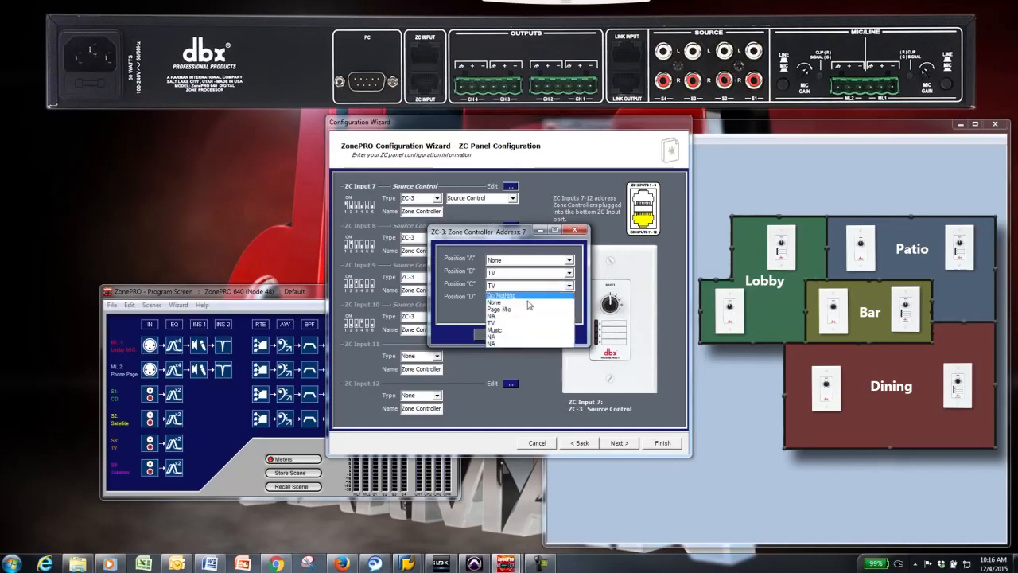
pyautogui.click(568, 286)
pyautogui.click(529, 331)
pyautogui.click(564, 299)
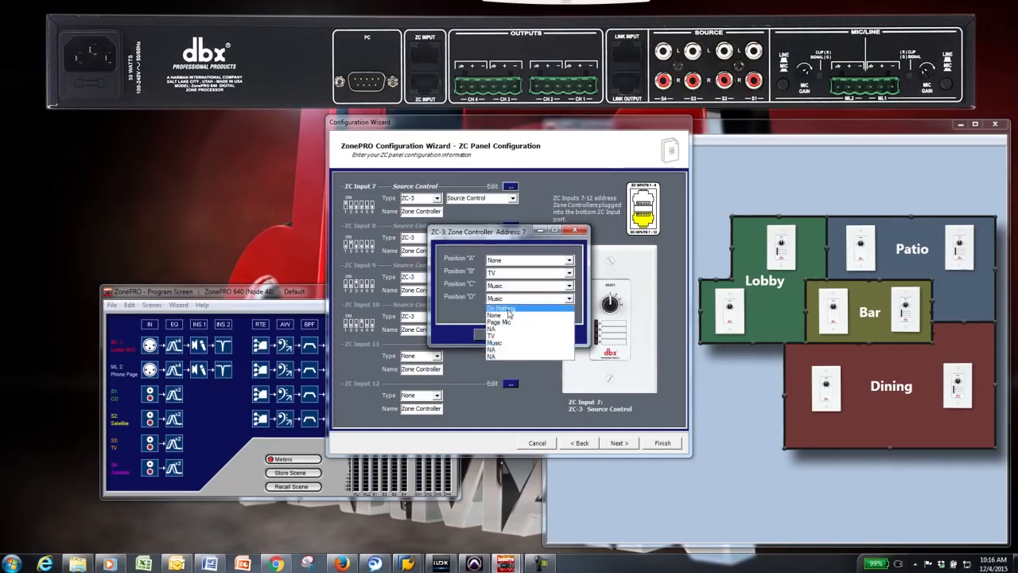
pyautogui.click(516, 308)
pyautogui.click(491, 335)
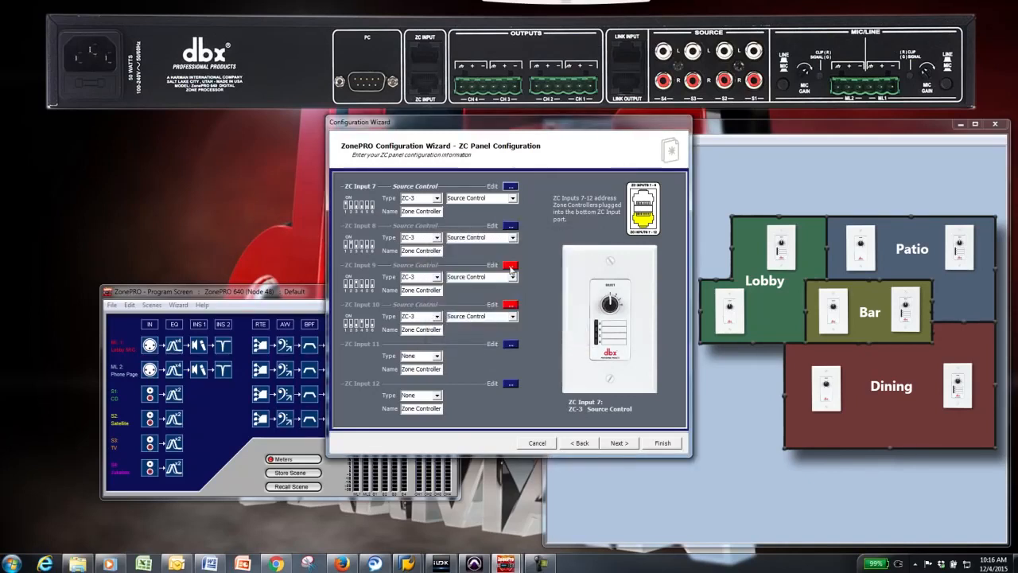
# Accept the source position settings for ZC Inputs 9 and 10 and proceed to the source ZC association
pyautogui.click(511, 264)
pyautogui.click(512, 273)
pyautogui.click(507, 307)
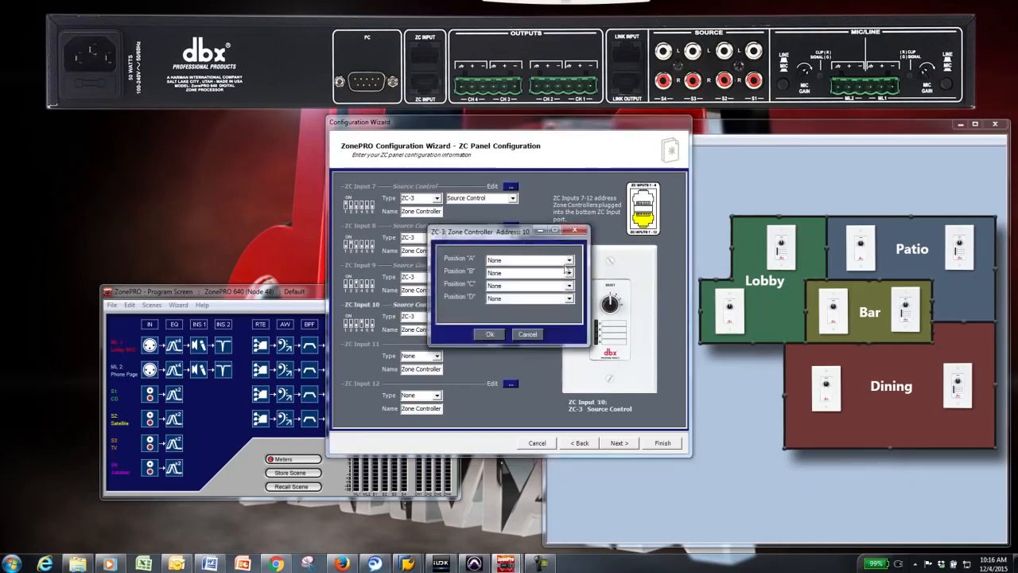
pyautogui.click(492, 335)
pyautogui.click(626, 443)
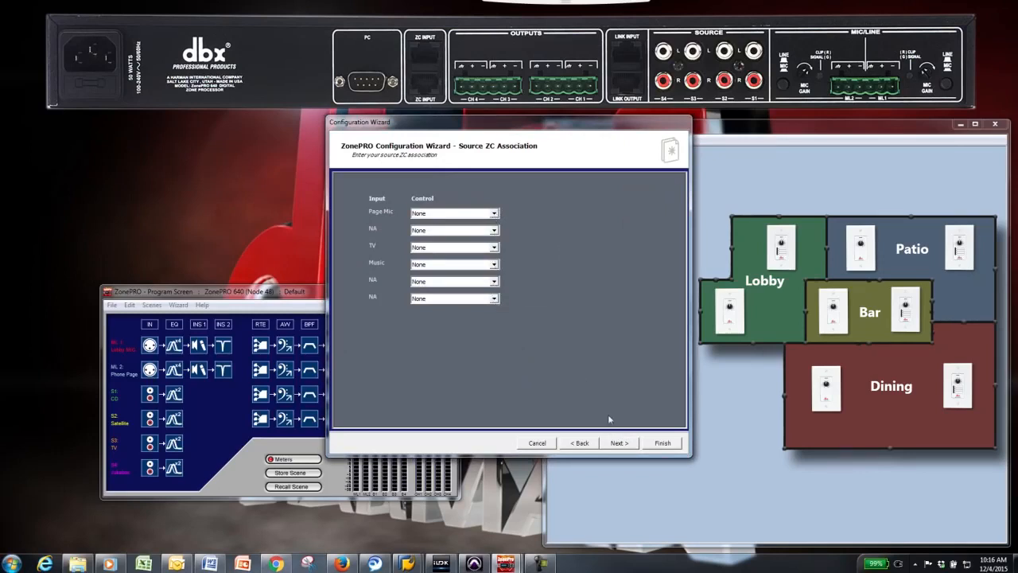
# In the routing associations, set the sources to ZC Input 7 for Lobby, 8 for Bar, 9 for Dining and 10 for OD Patio
pyautogui.click(618, 443)
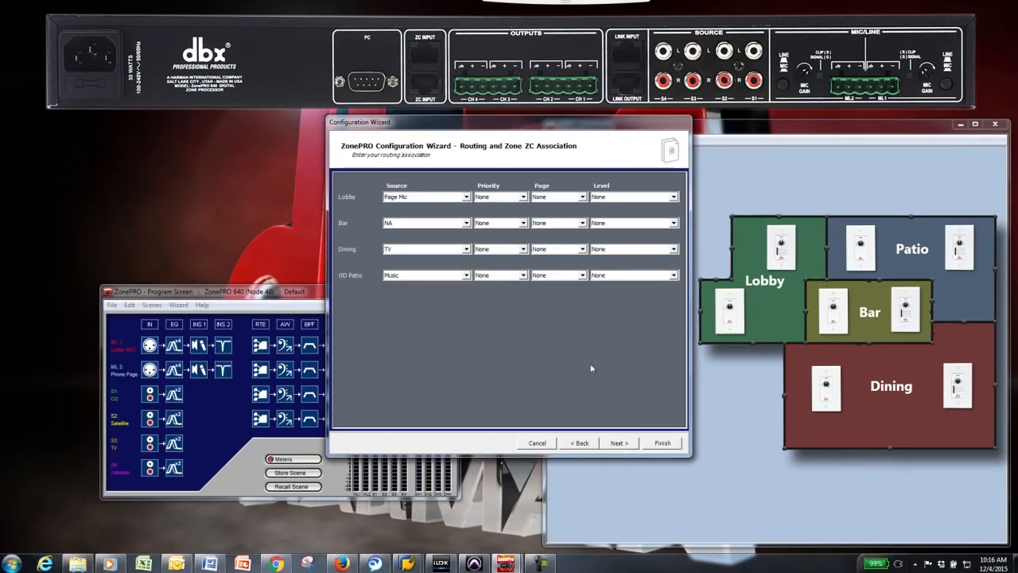
pyautogui.click(466, 197)
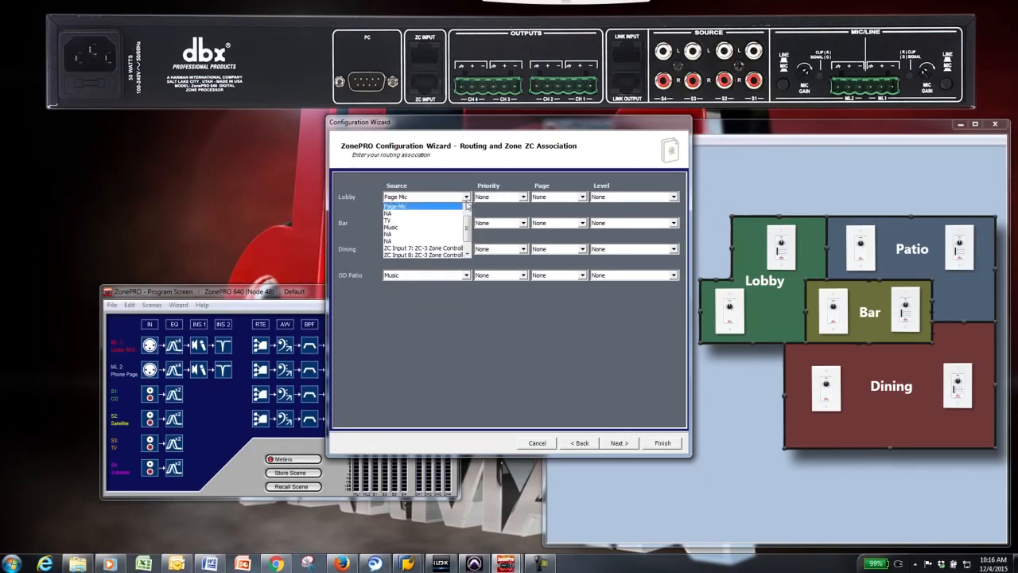
pyautogui.click(436, 250)
pyautogui.click(466, 223)
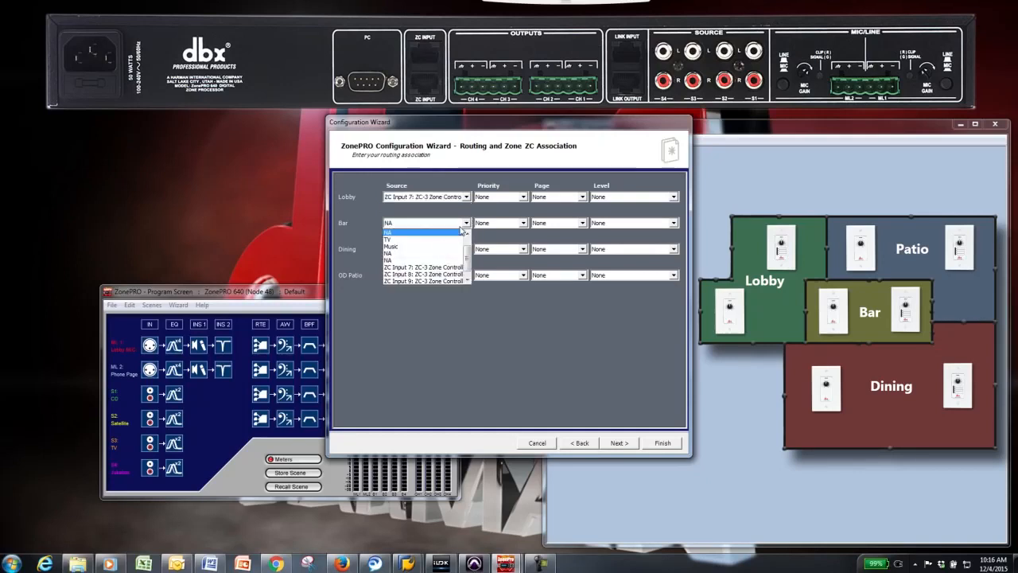
pyautogui.click(440, 275)
pyautogui.click(466, 249)
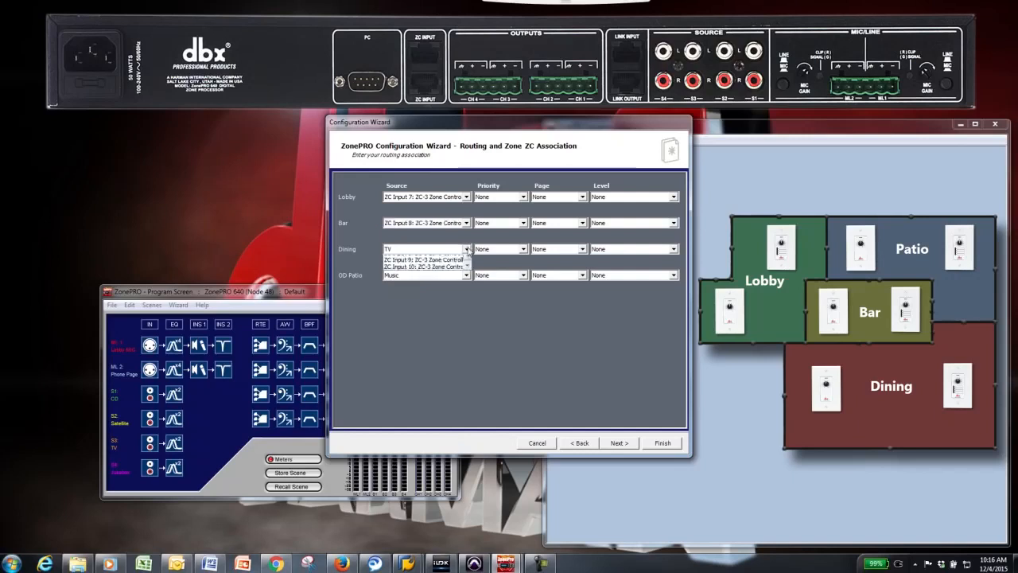
pyautogui.click(425, 299)
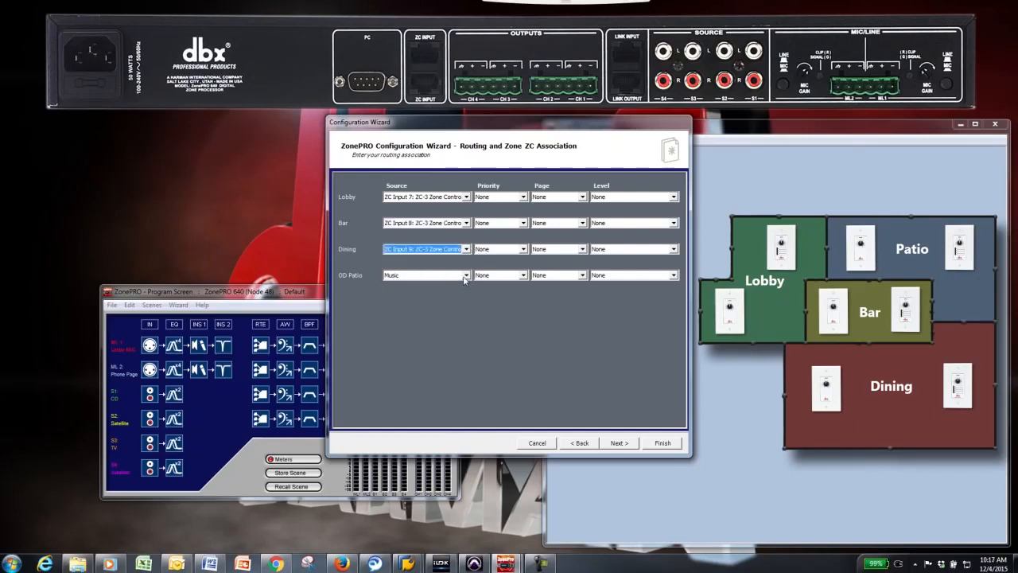
pyautogui.click(466, 275)
pyautogui.click(416, 334)
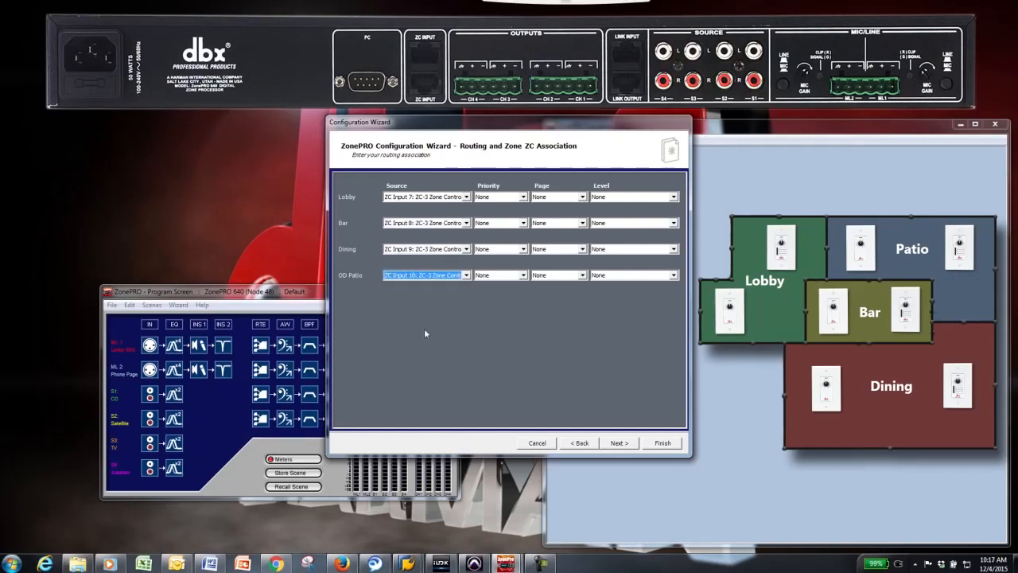
# Assign the level controls: ZC Input 1 to Lobby, 2 to Bar, 3 to Dining and 4 to OD Patio
pyautogui.click(673, 197)
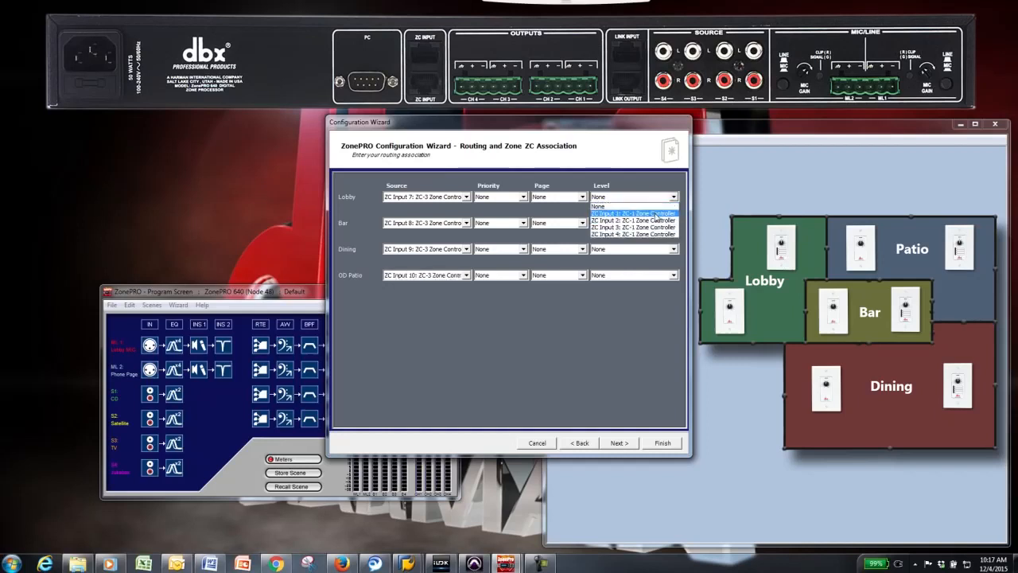
pyautogui.click(653, 214)
pyautogui.click(673, 223)
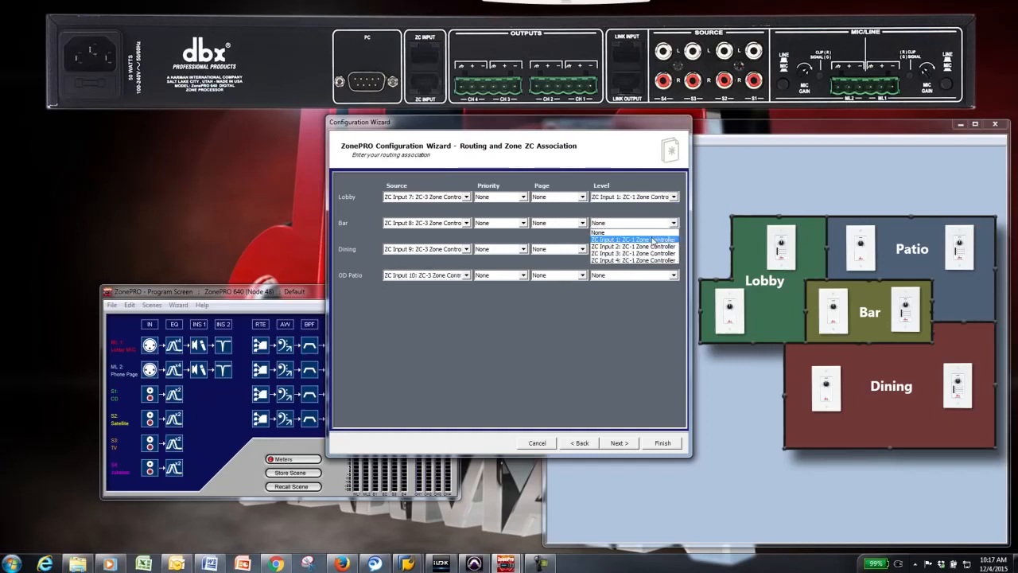
pyautogui.click(648, 246)
pyautogui.click(673, 249)
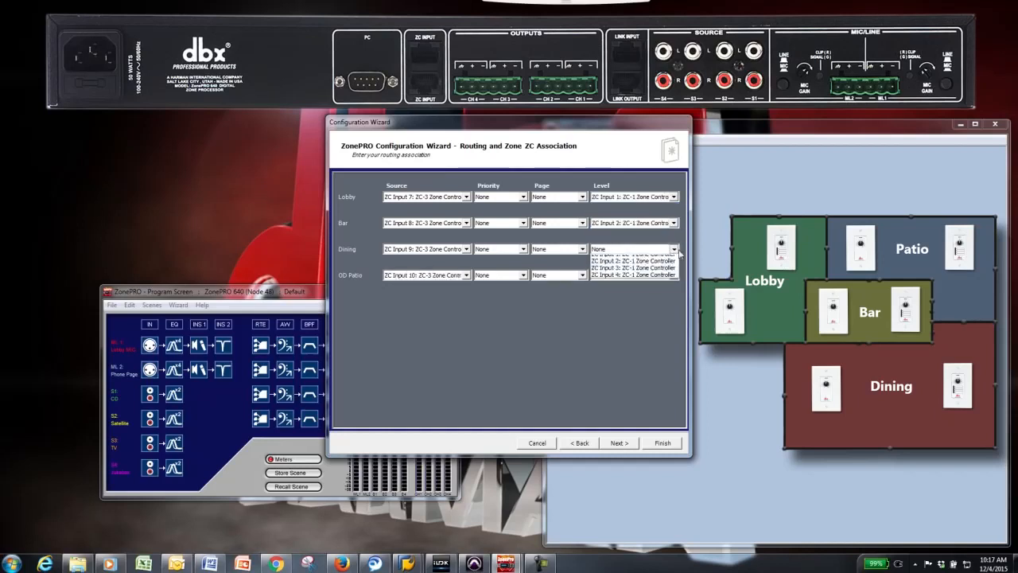
pyautogui.click(636, 280)
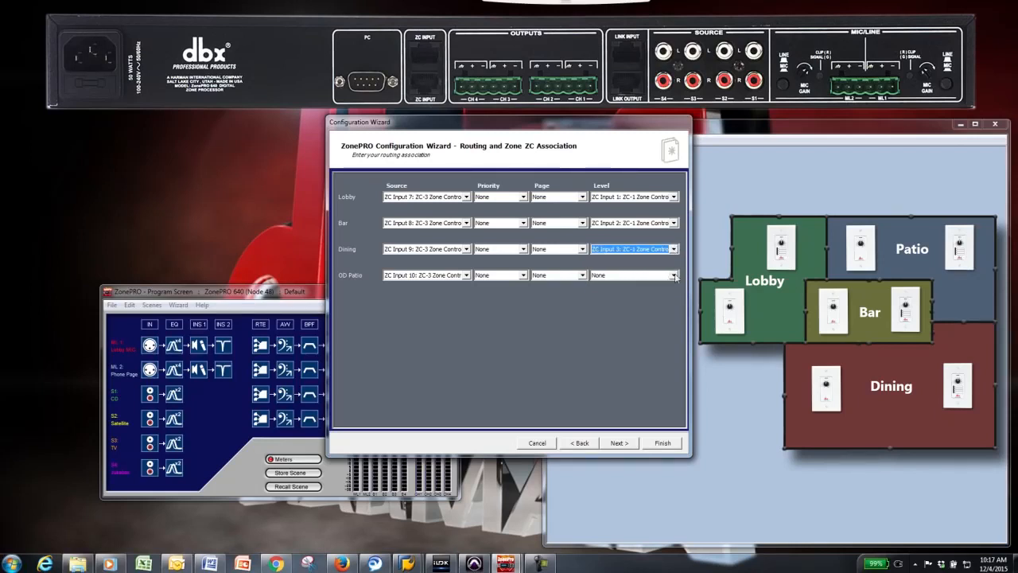
pyautogui.click(674, 275)
pyautogui.click(648, 312)
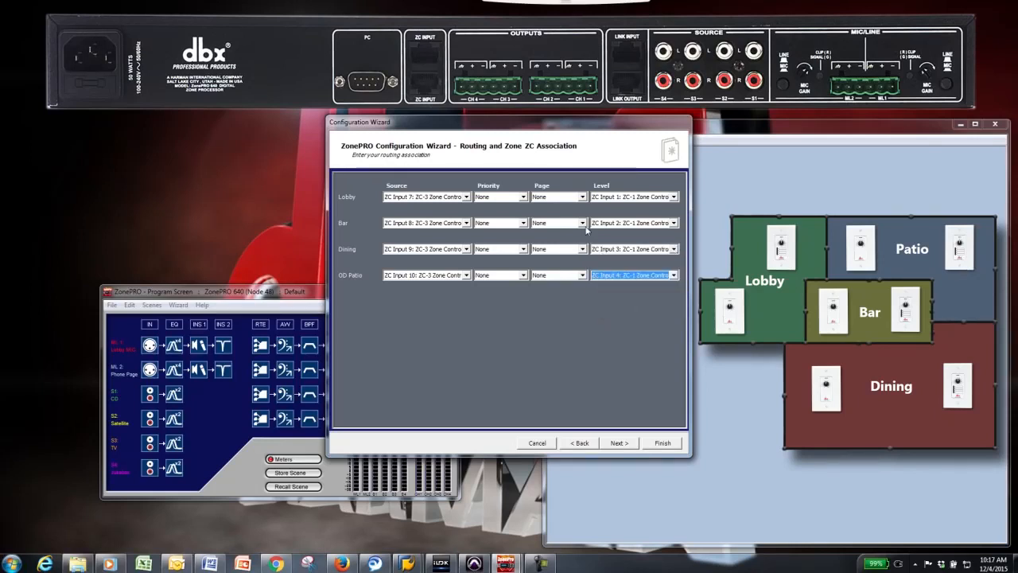
# Set Page Mic as the page source for the Lobby, Bar, Dining and OD Patio zones
pyautogui.click(583, 196)
pyautogui.click(557, 215)
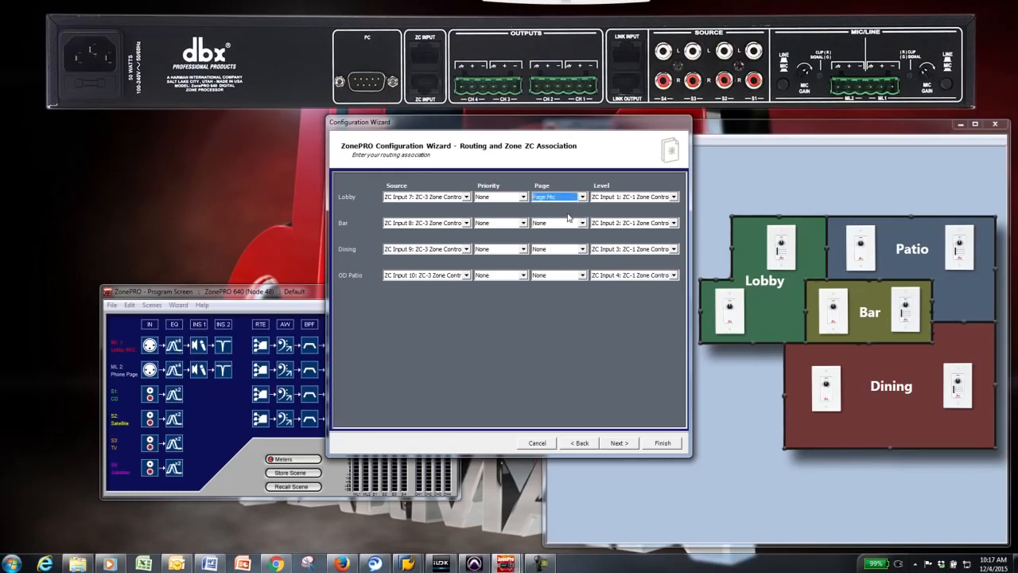
pyautogui.click(583, 223)
pyautogui.click(563, 242)
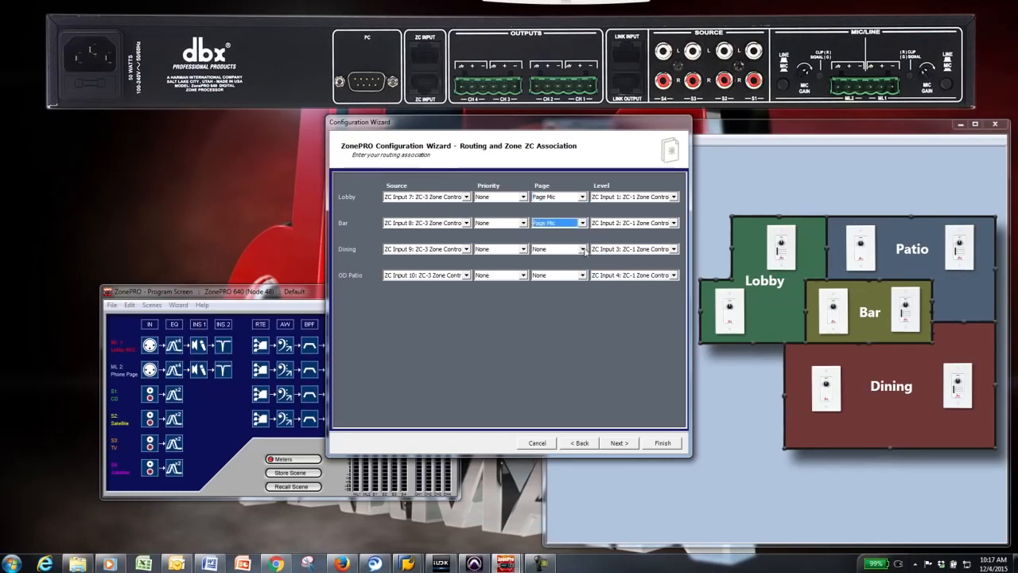
pyautogui.click(583, 249)
pyautogui.click(561, 269)
pyautogui.click(583, 275)
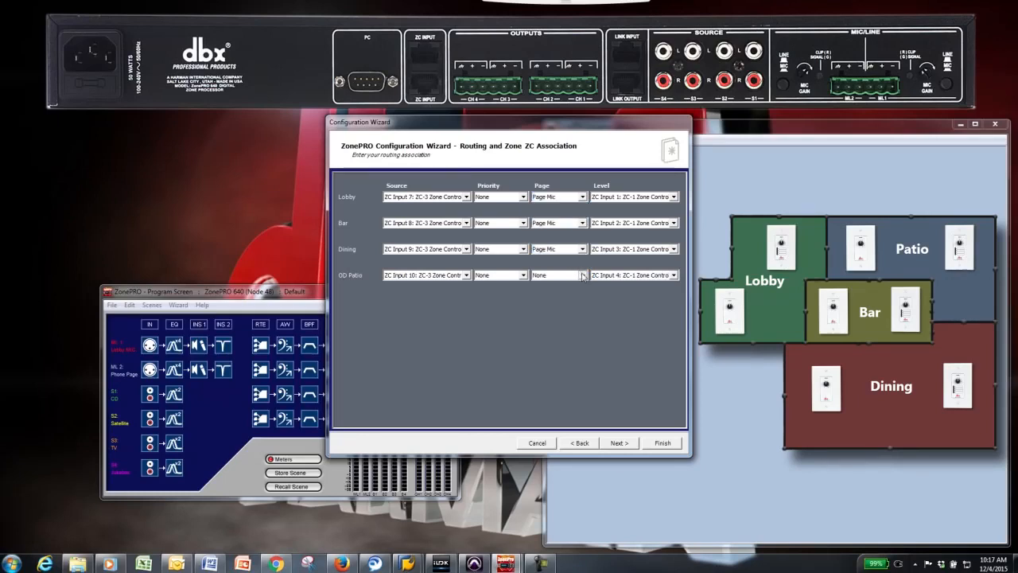
pyautogui.click(563, 289)
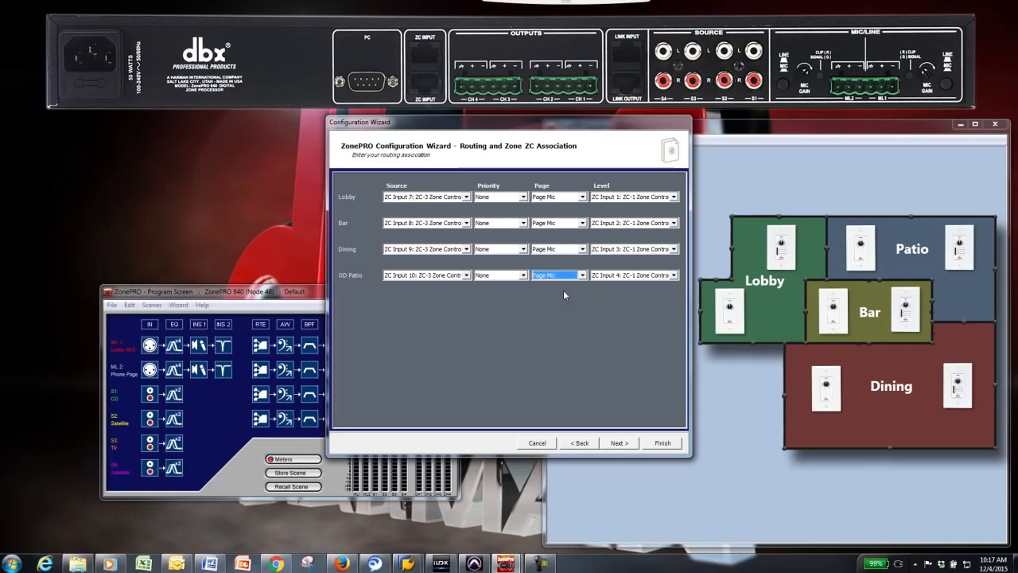
# Toggle the Page 1 and Page 2 enable options in the front panel configuration and finish the wizard
pyautogui.click(620, 444)
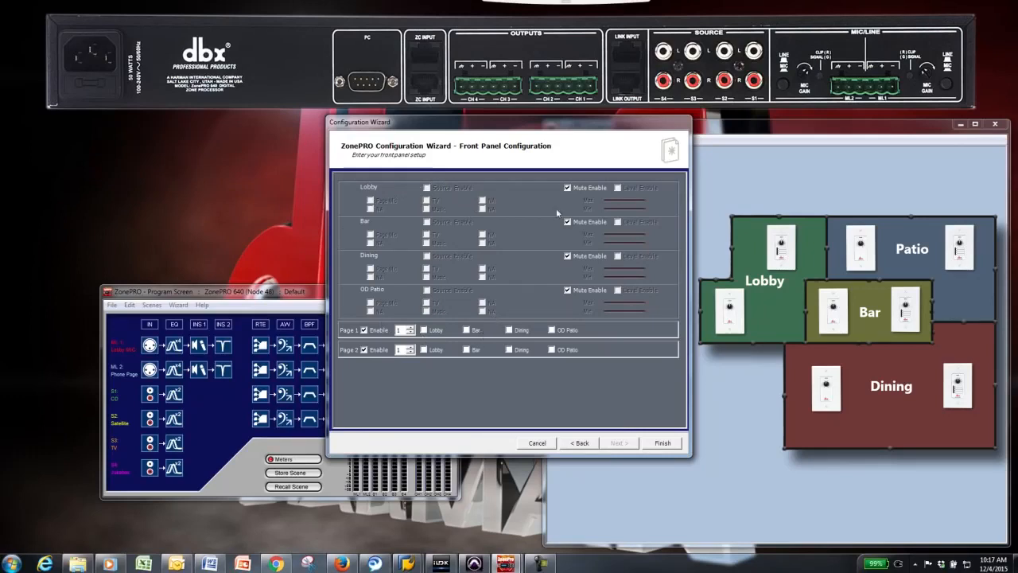
pyautogui.click(363, 330)
pyautogui.click(363, 330)
pyautogui.click(364, 349)
pyautogui.click(363, 350)
pyautogui.click(661, 444)
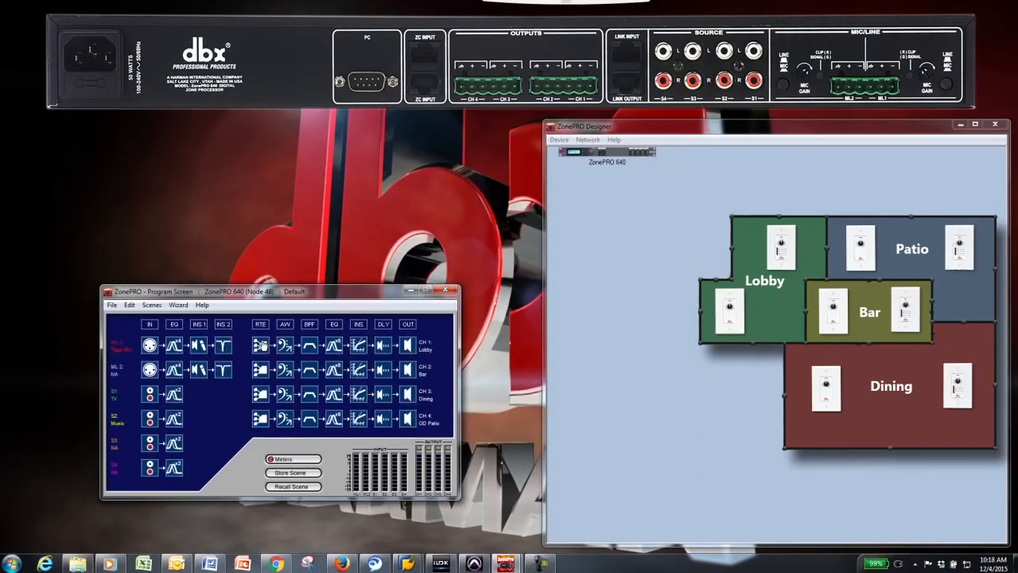
# Open the Lobby channel's router to review its page ducking parameters
pyautogui.doubleClick(261, 345)
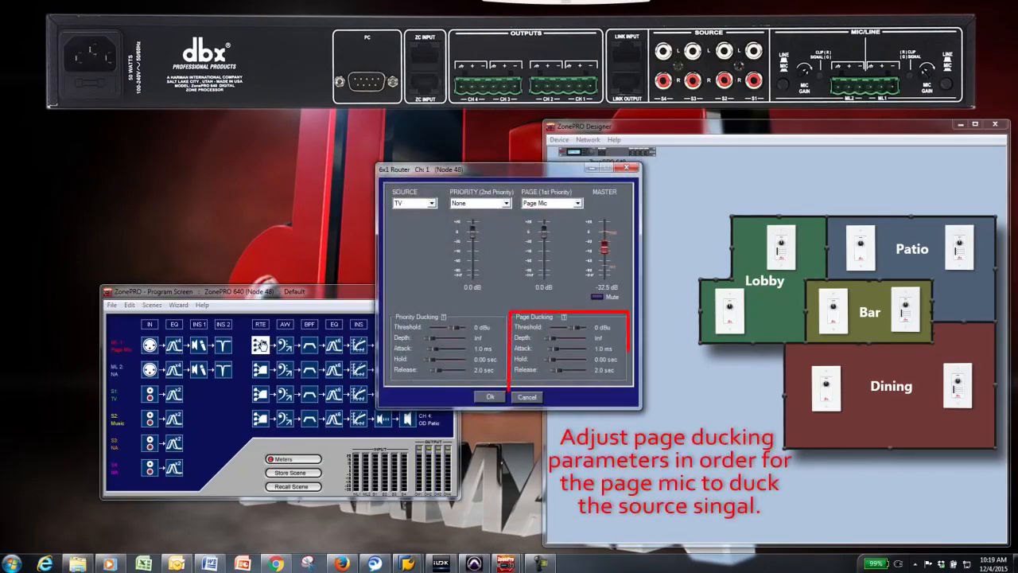